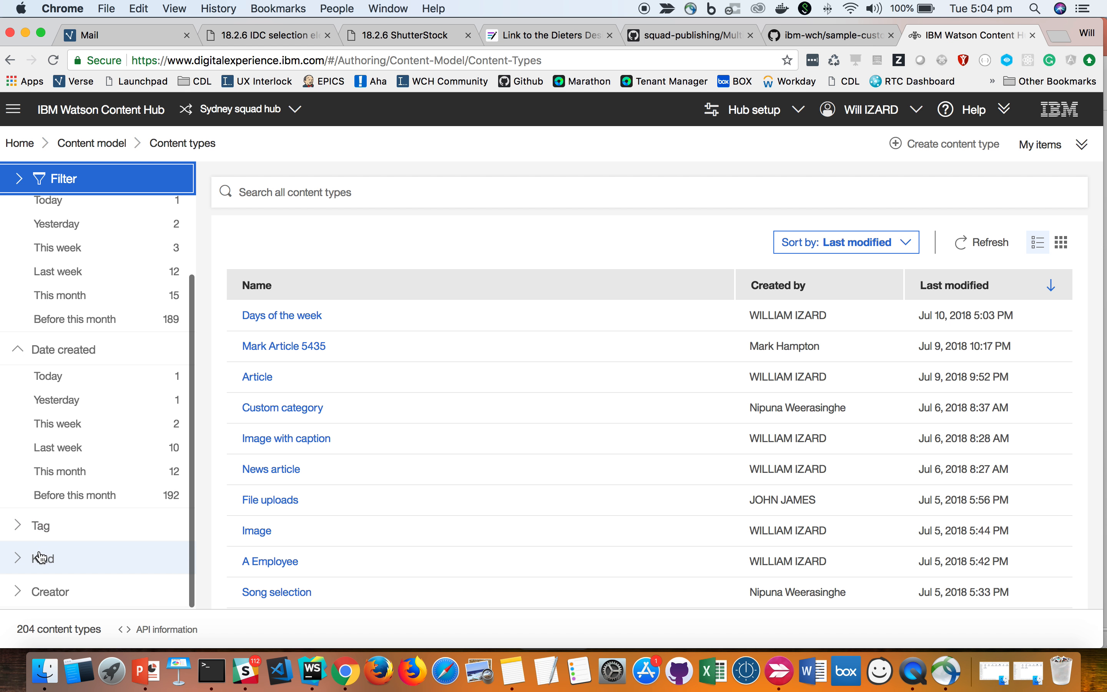
# Filter the content types by kind to list only the Custom element type entries.
pyautogui.click(104, 559)
pyautogui.scroll(-3, 116, 556)
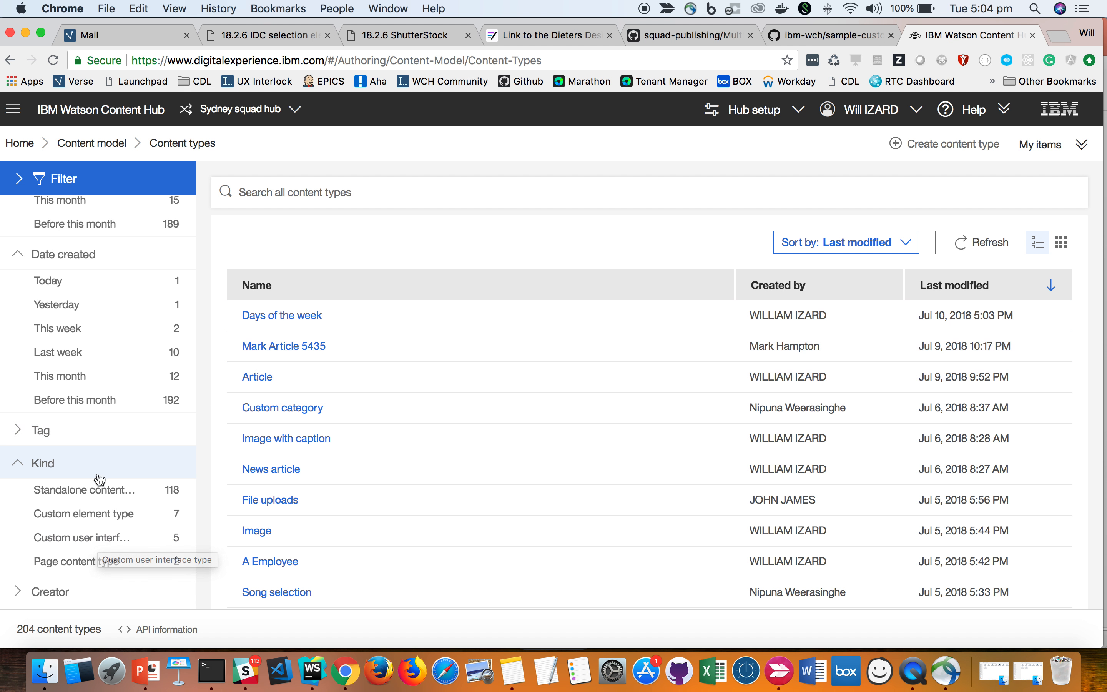
pyautogui.click(124, 512)
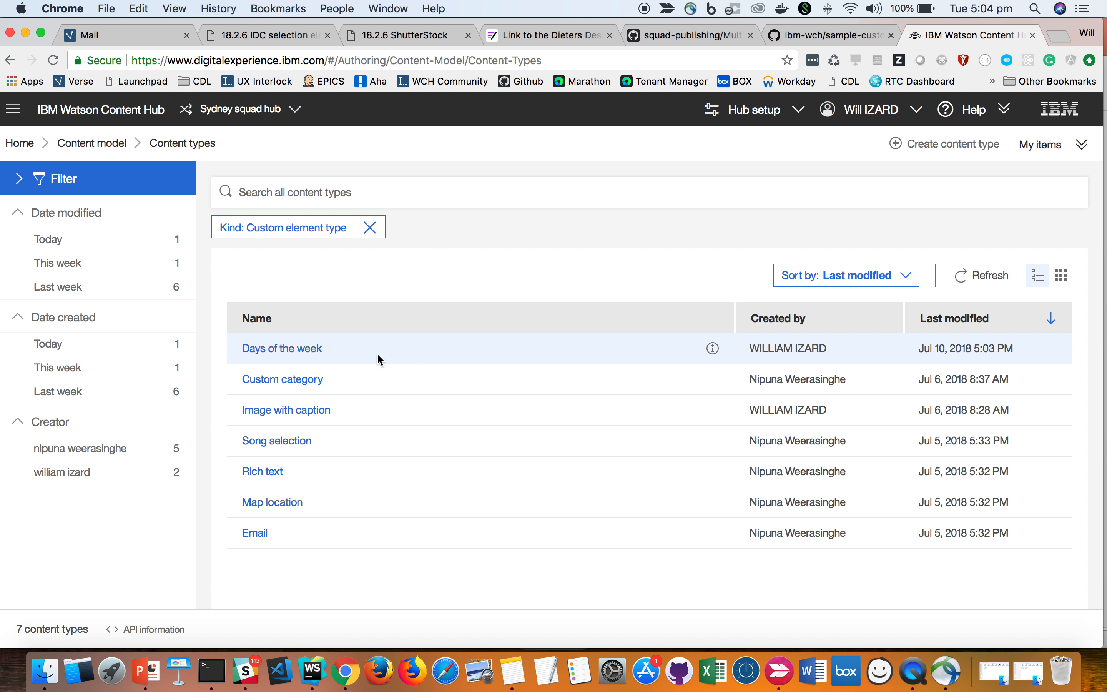
# Examine the Days of the week content type, including its days element's options and the element palette, and close it without changes.
pyautogui.click(288, 352)
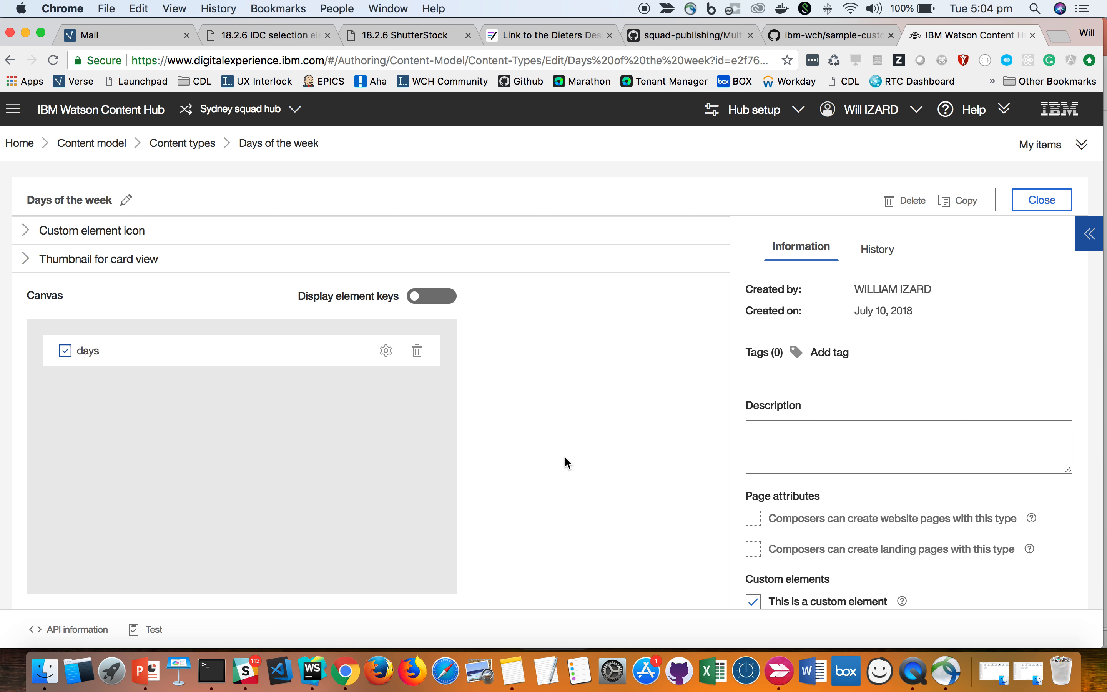
pyautogui.scroll(-3, 787, 462)
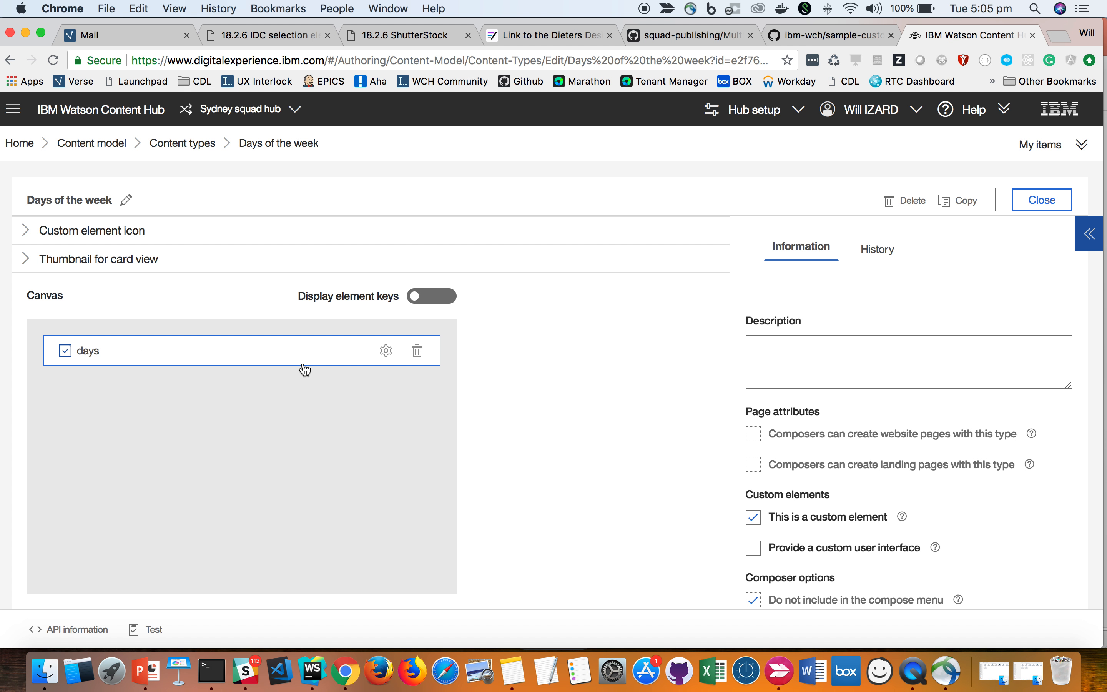
pyautogui.click(387, 351)
pyautogui.click(325, 217)
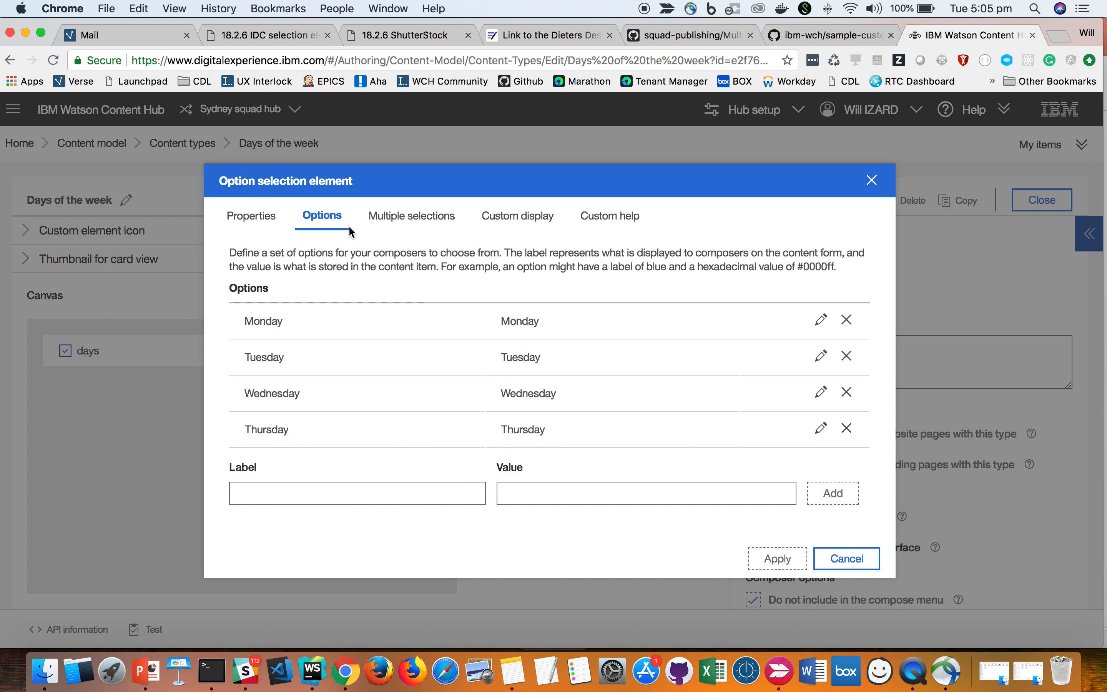
pyautogui.scroll(-3, 420, 432)
pyautogui.scroll(3, 419, 433)
pyautogui.scroll(-3, 419, 432)
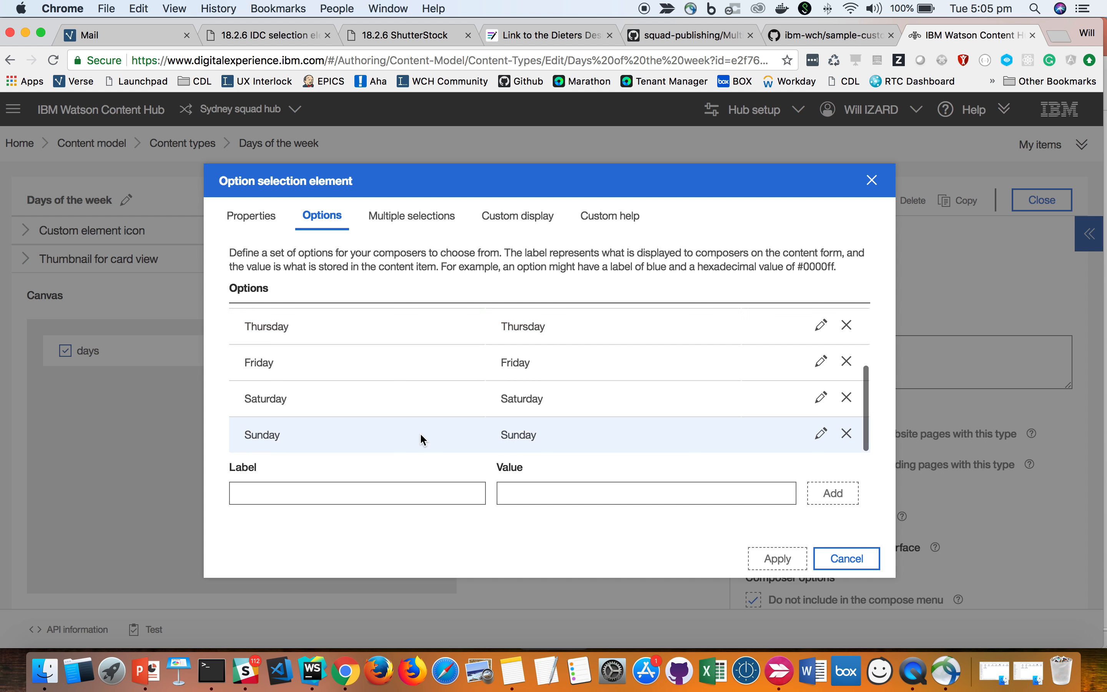
pyautogui.click(849, 559)
pyautogui.click(1093, 241)
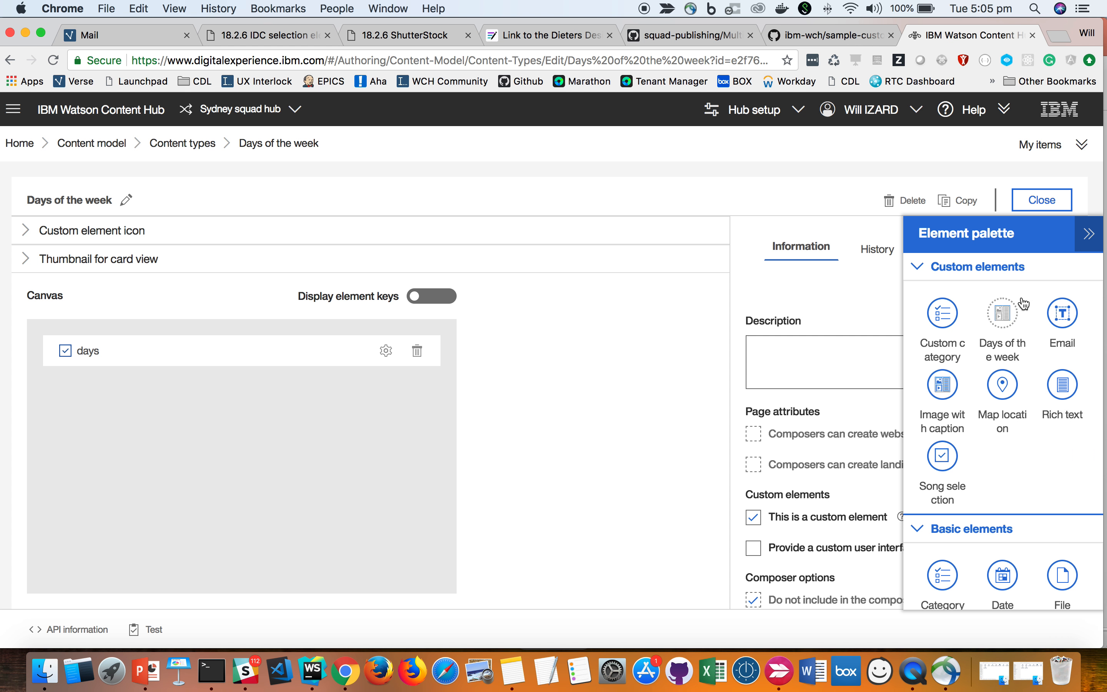
pyautogui.click(1043, 200)
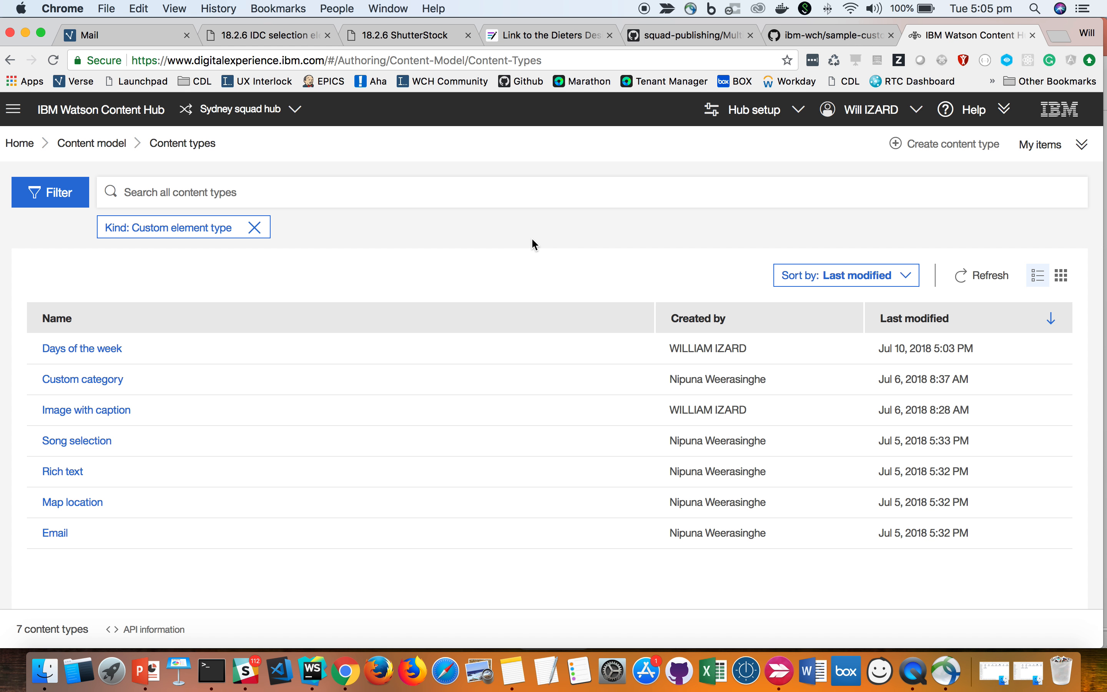
# Preview the Days of the week element's properties in a new content type, then cancel and close the type.
pyautogui.click(945, 146)
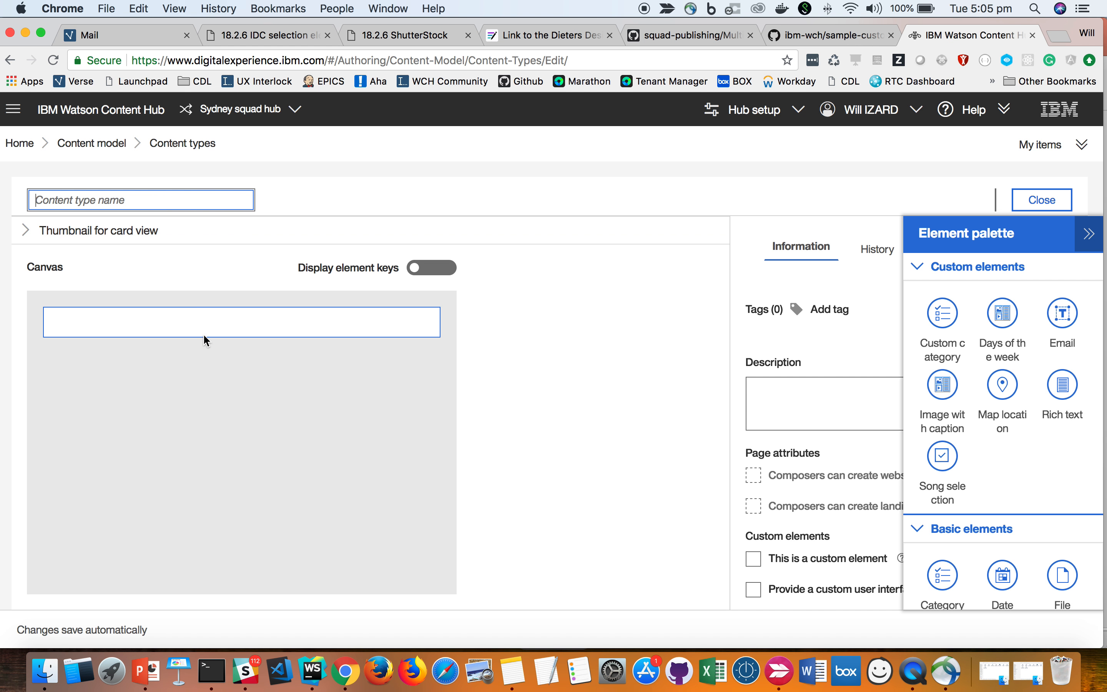
pyautogui.click(1003, 316)
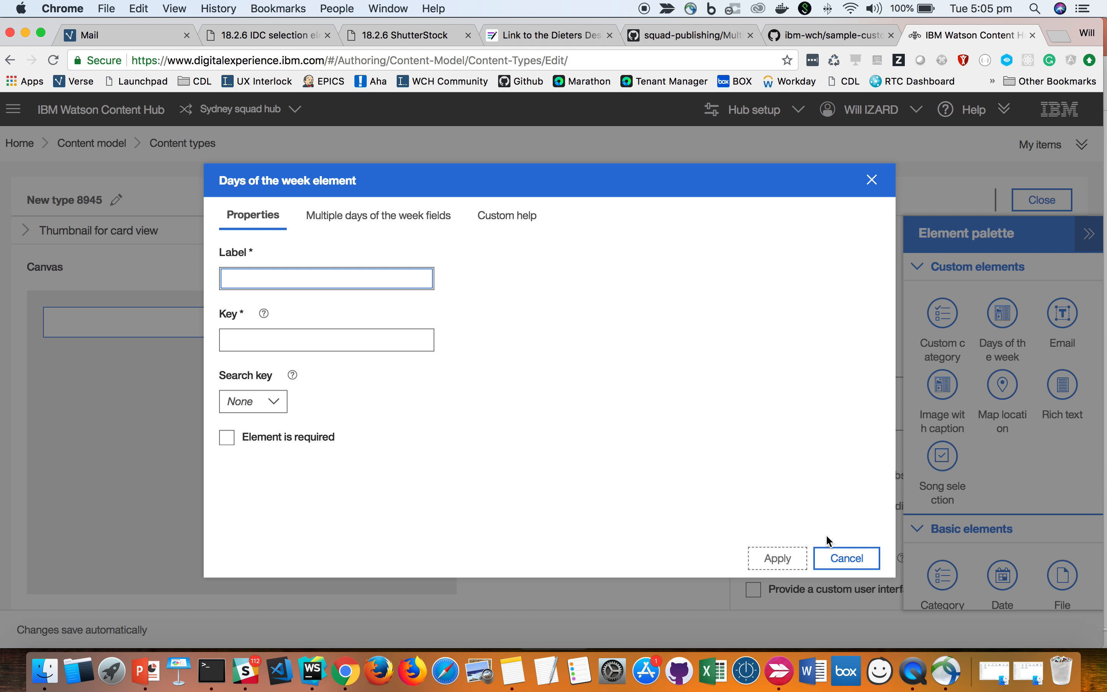
pyautogui.click(849, 564)
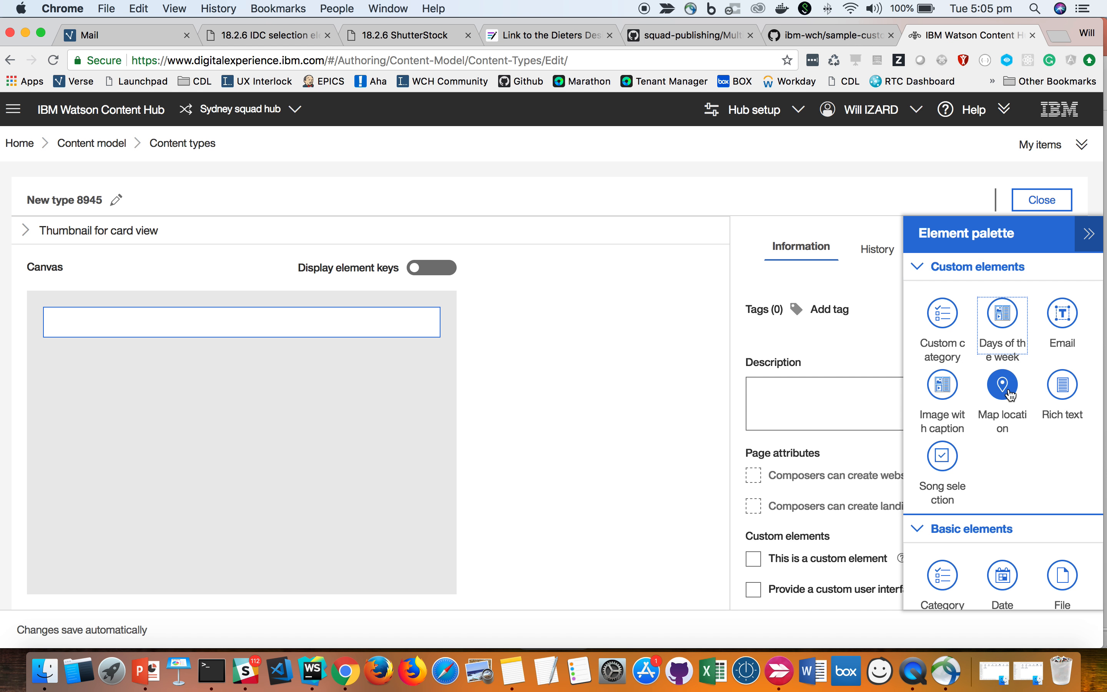
pyautogui.scroll(-1, 1057, 460)
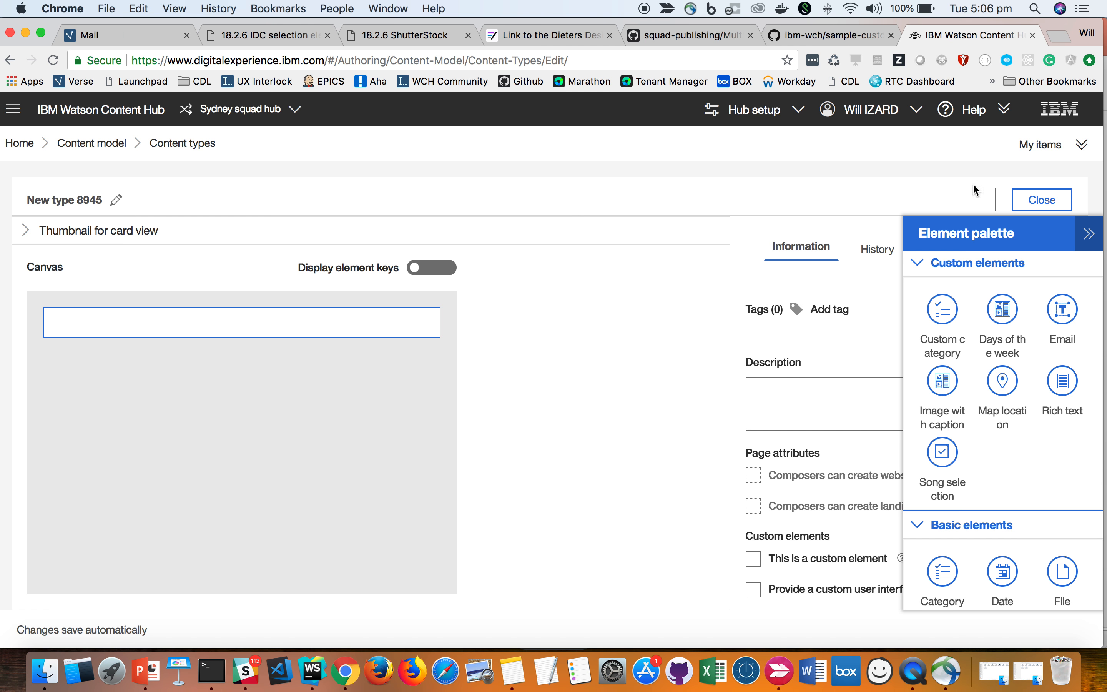
pyautogui.click(1035, 204)
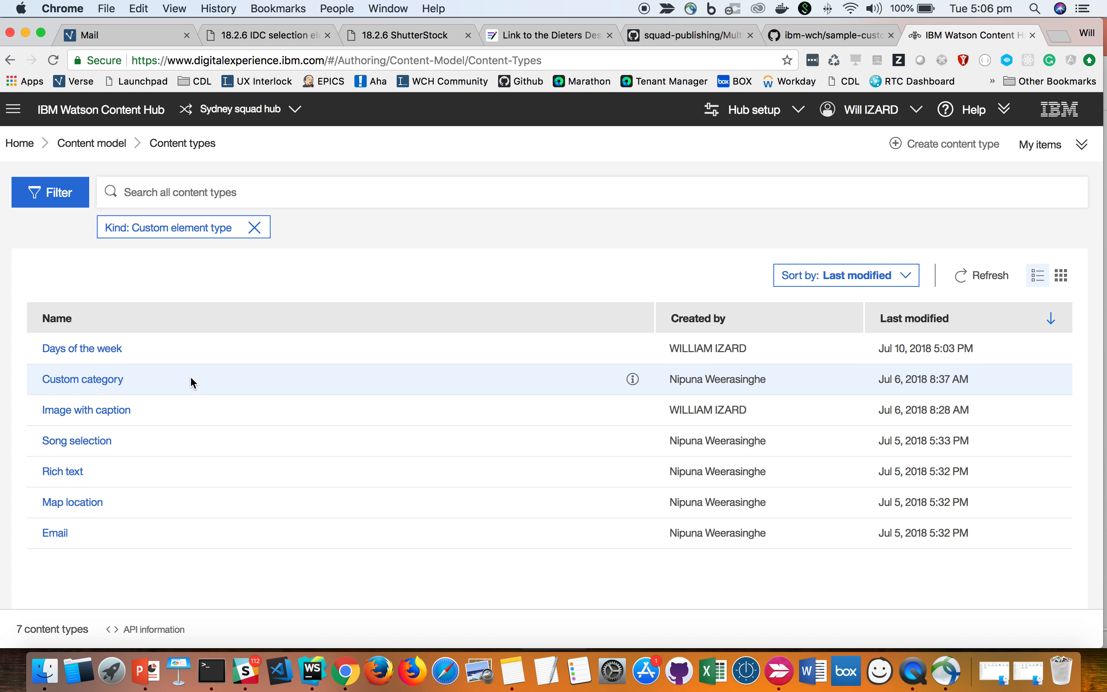
# Clear the kind filter and examine the Image element's properties in the Article content type, then close the type.
pyautogui.click(255, 228)
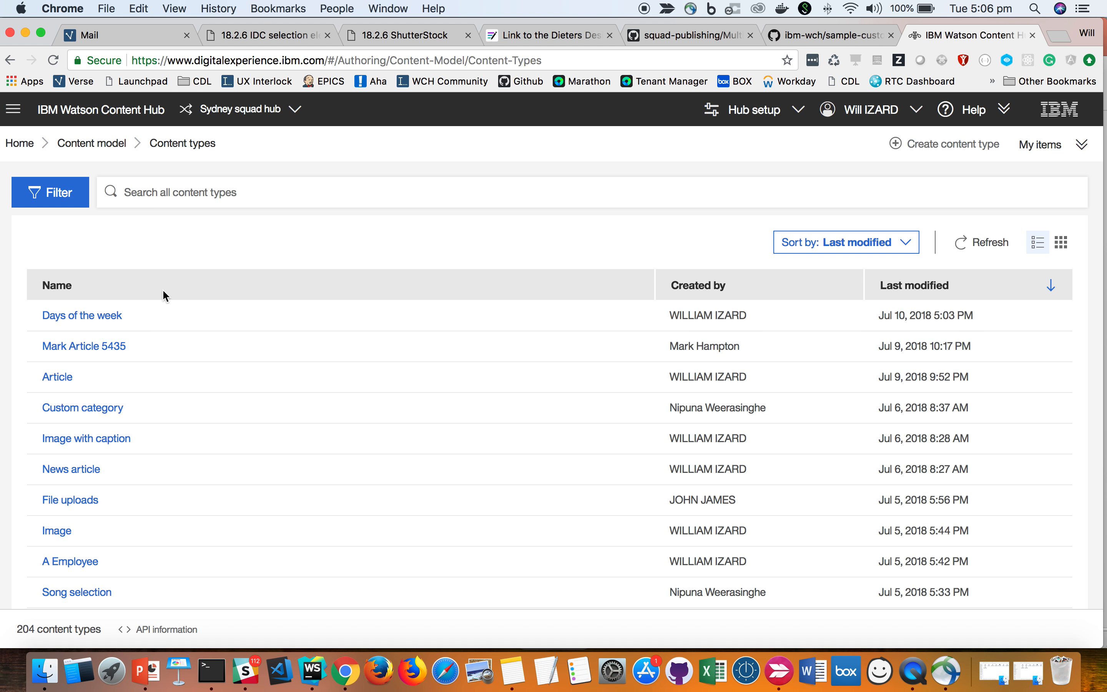
pyautogui.click(59, 376)
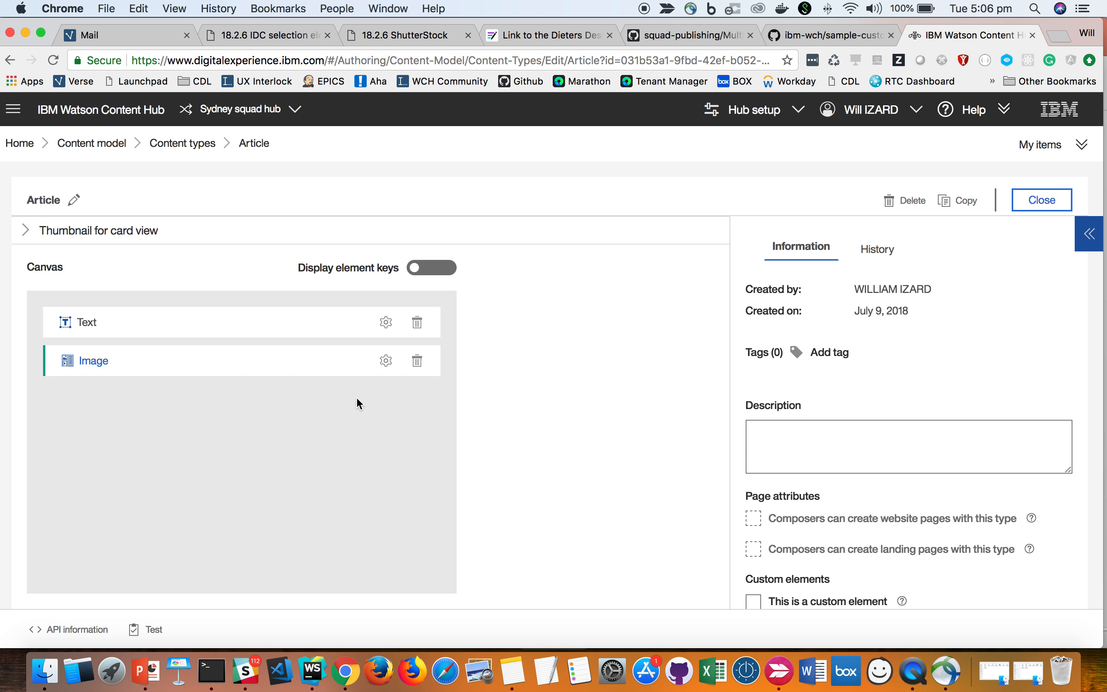
pyautogui.click(386, 362)
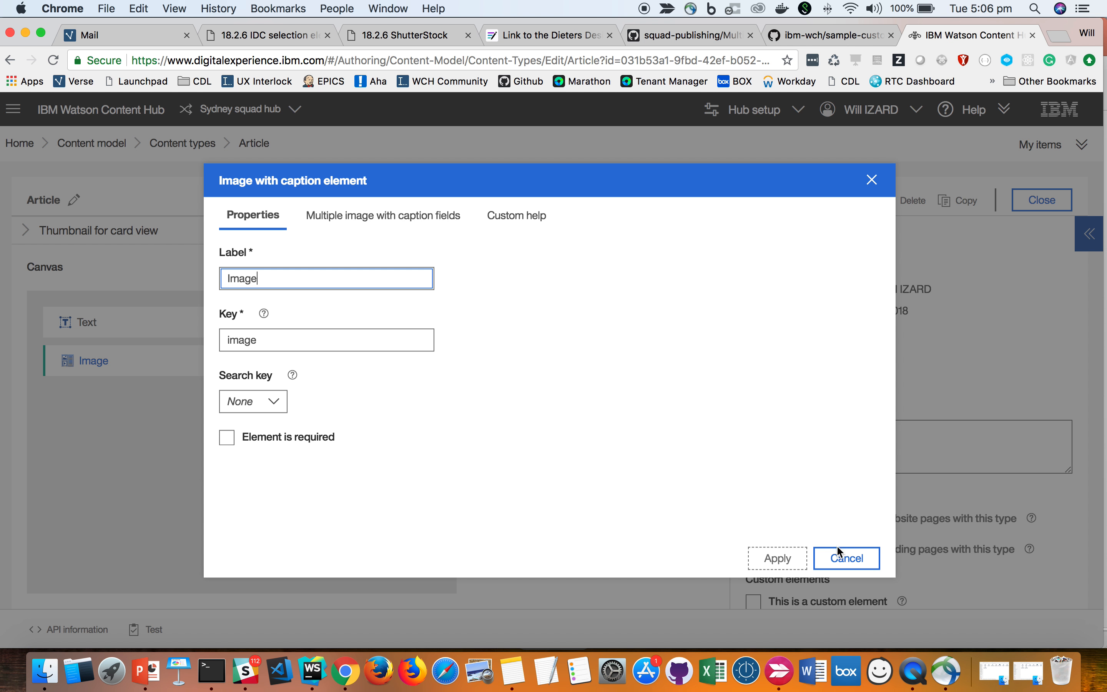
pyautogui.click(841, 555)
pyautogui.click(1039, 204)
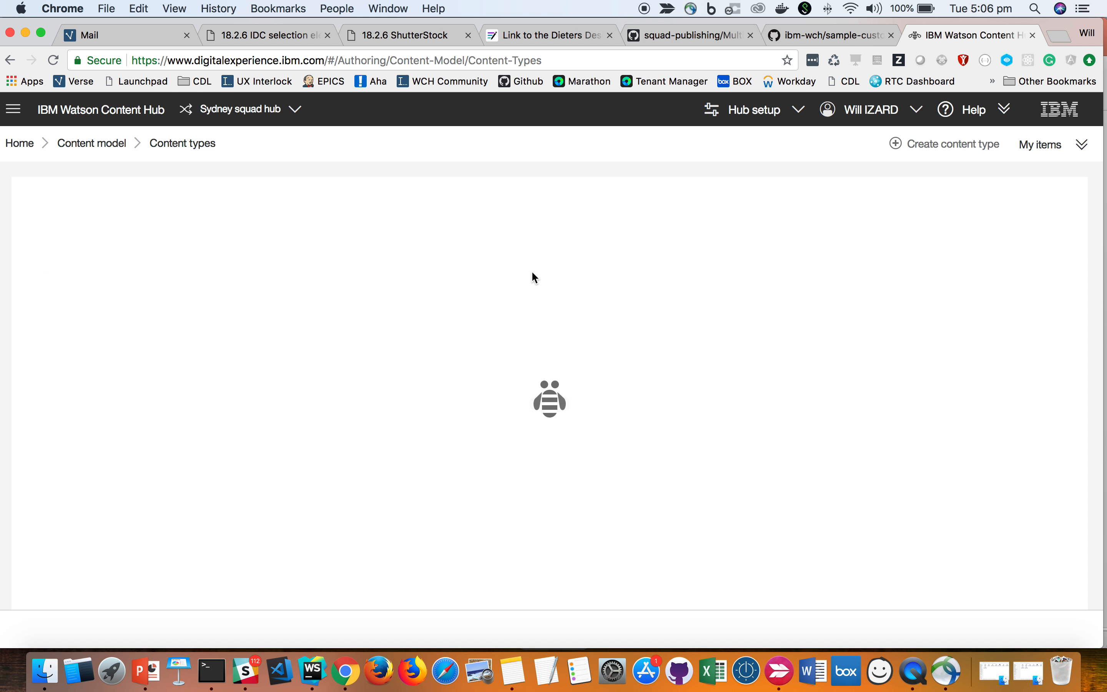
# Open a new Article content form from All content and assets.
pyautogui.click(18, 116)
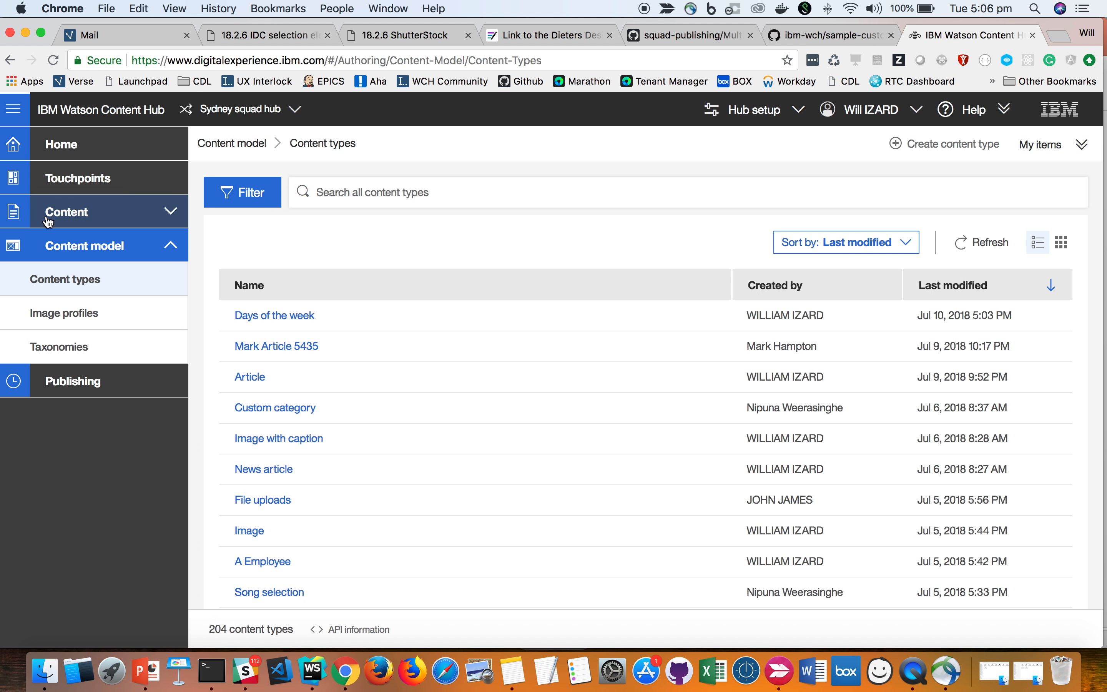
pyautogui.click(50, 213)
pyautogui.click(77, 283)
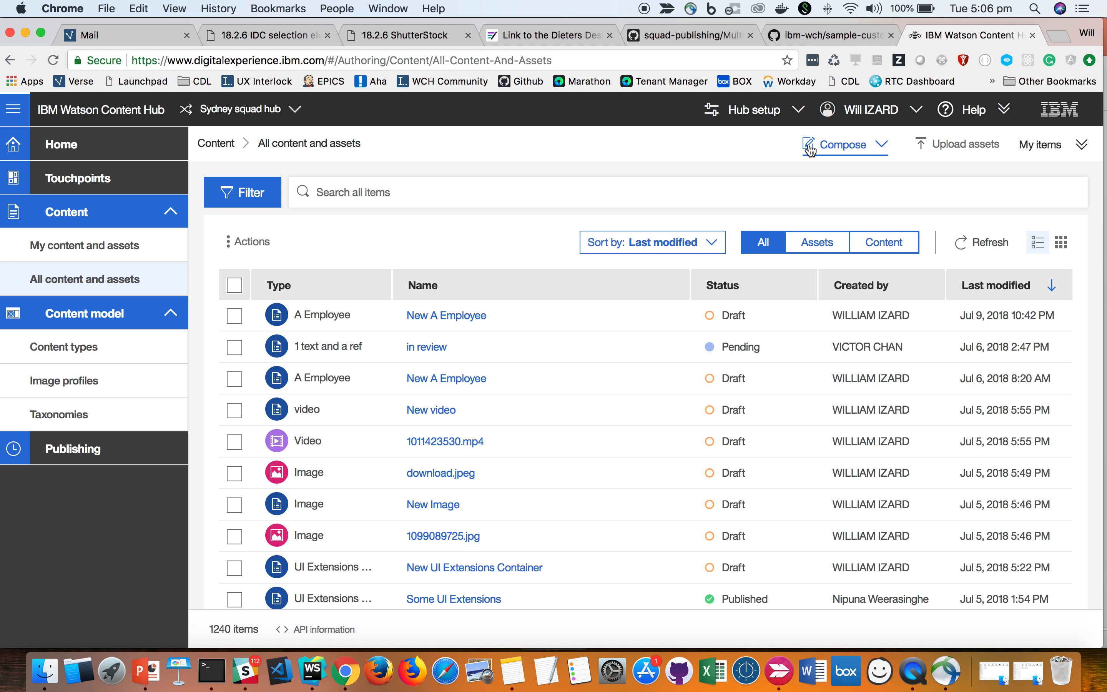
pyautogui.click(839, 147)
pyautogui.scroll(-1, 773, 326)
pyautogui.scroll(-3, 773, 327)
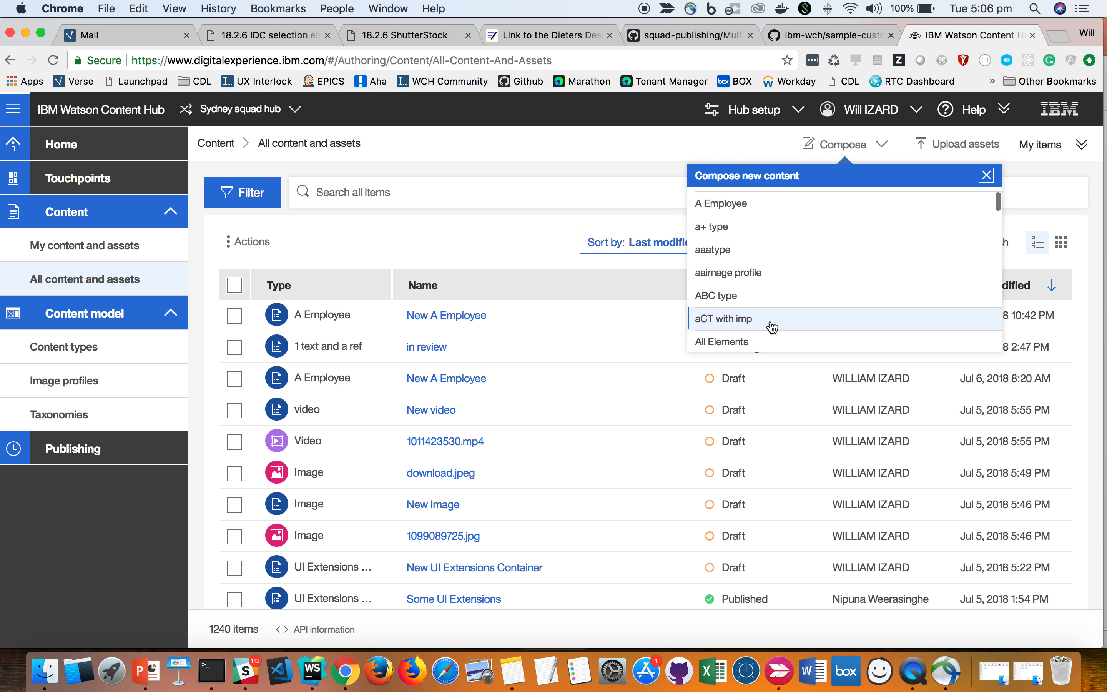
pyautogui.scroll(2, 773, 327)
pyautogui.scroll(-2, 773, 327)
pyautogui.scroll(-4, 772, 327)
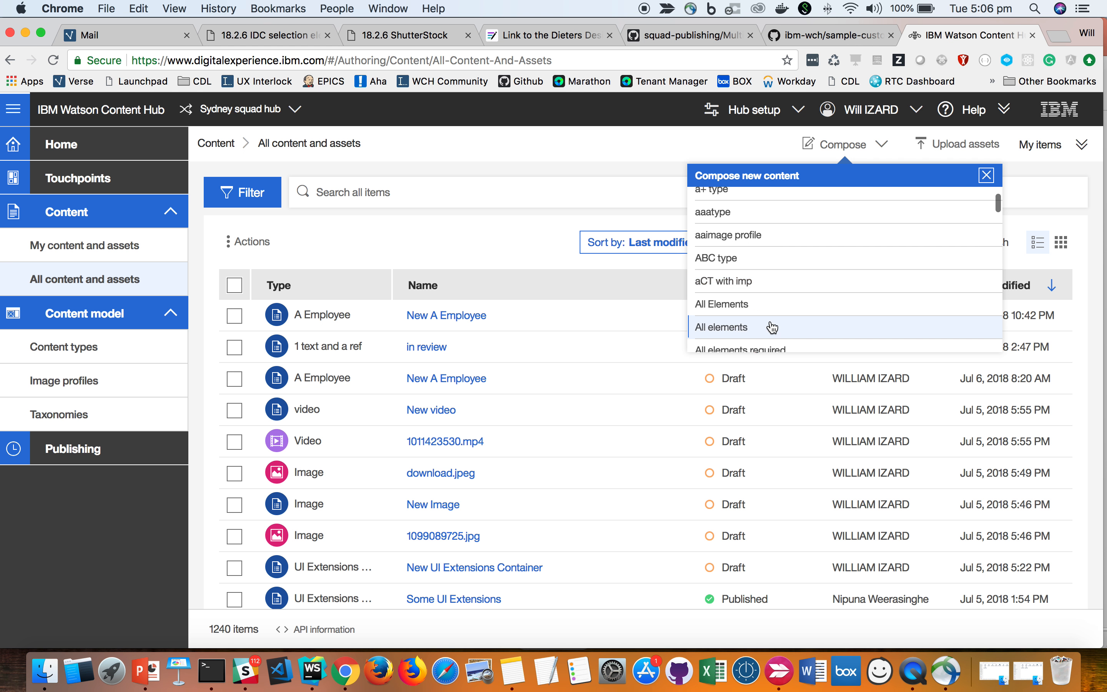
pyautogui.click(755, 285)
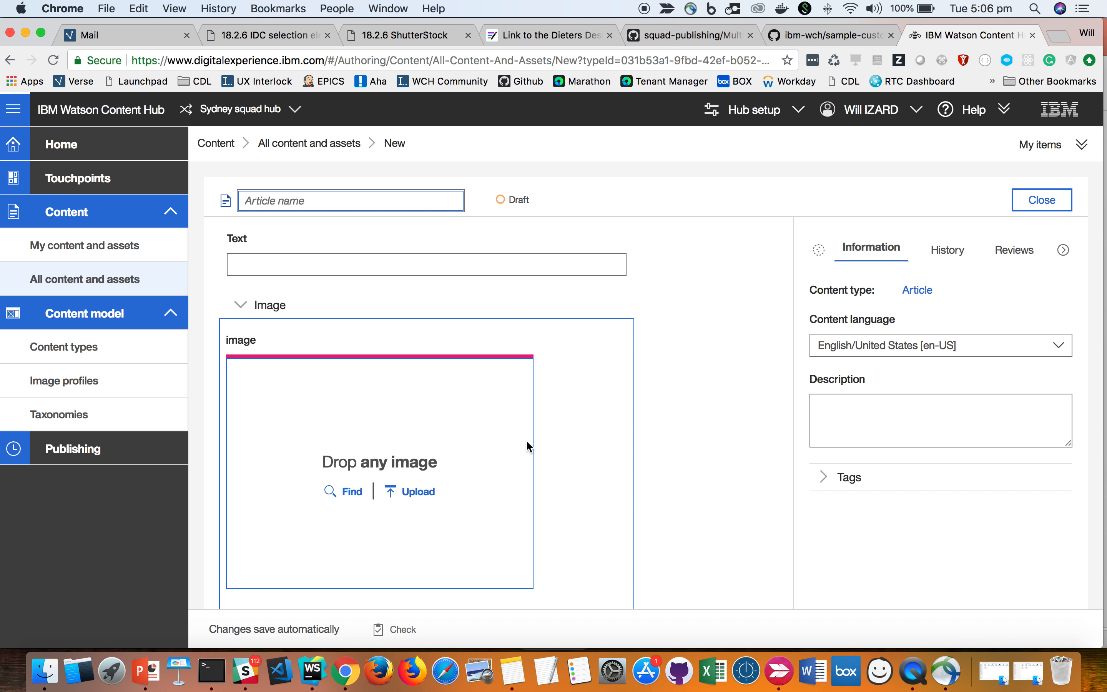
# Examine the Article form's Image section, collapsing and expanding it to view the image and caption fields, then close the form.
pyautogui.scroll(-2, 526, 439)
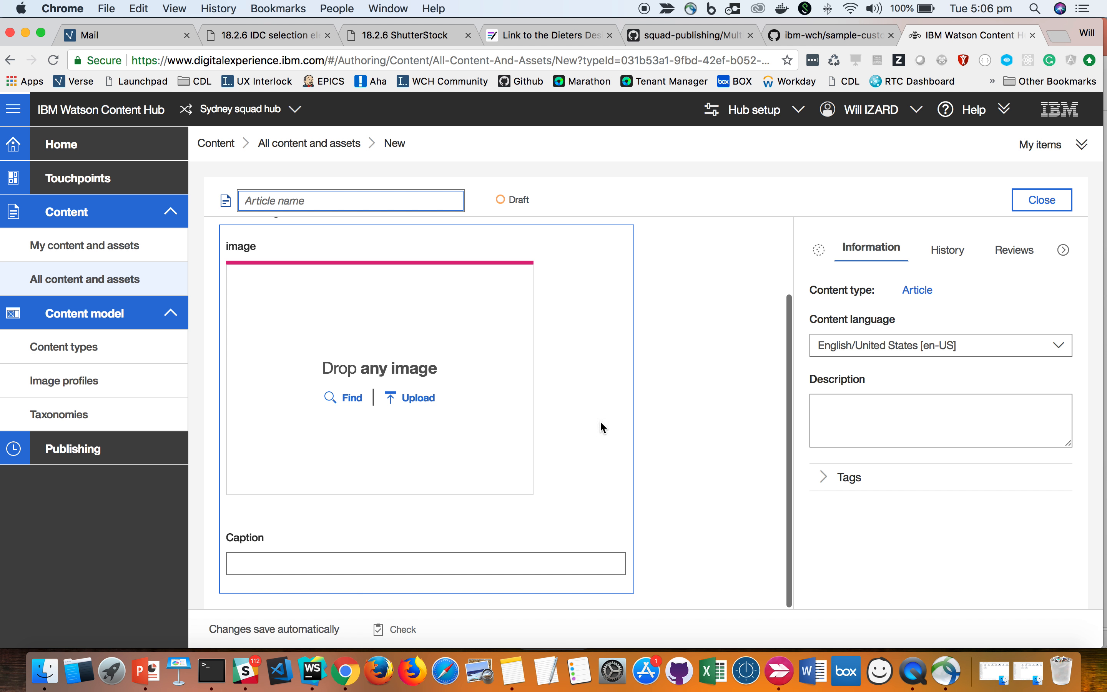
pyautogui.scroll(1, 572, 425)
pyautogui.click(295, 259)
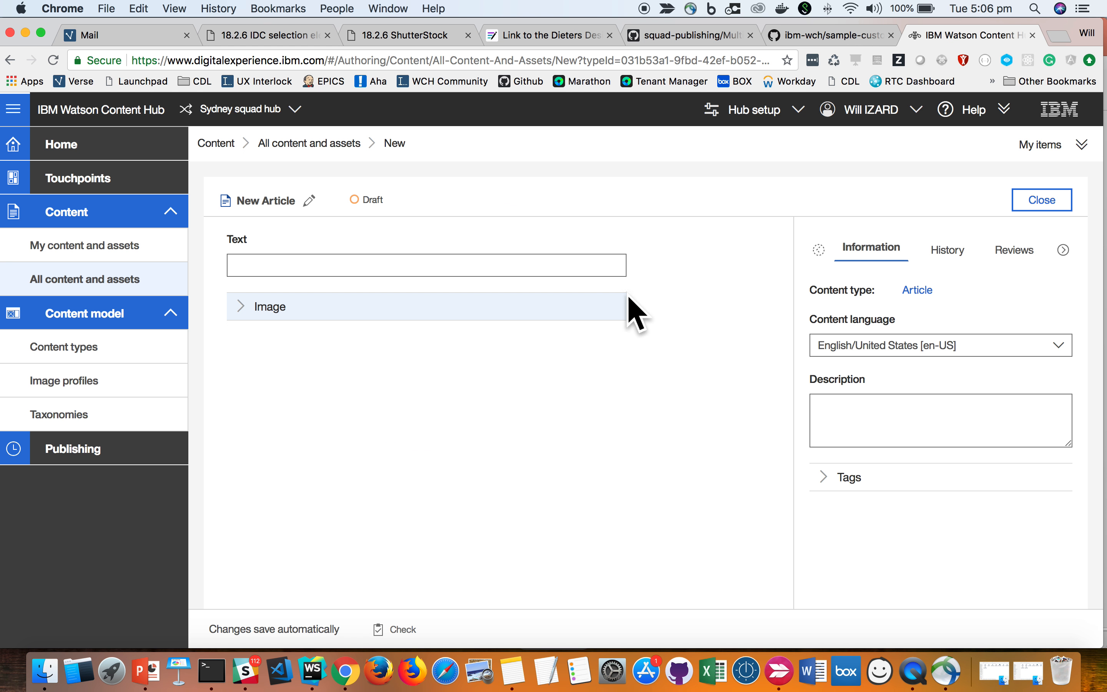
pyautogui.click(323, 311)
pyautogui.scroll(-2, 736, 374)
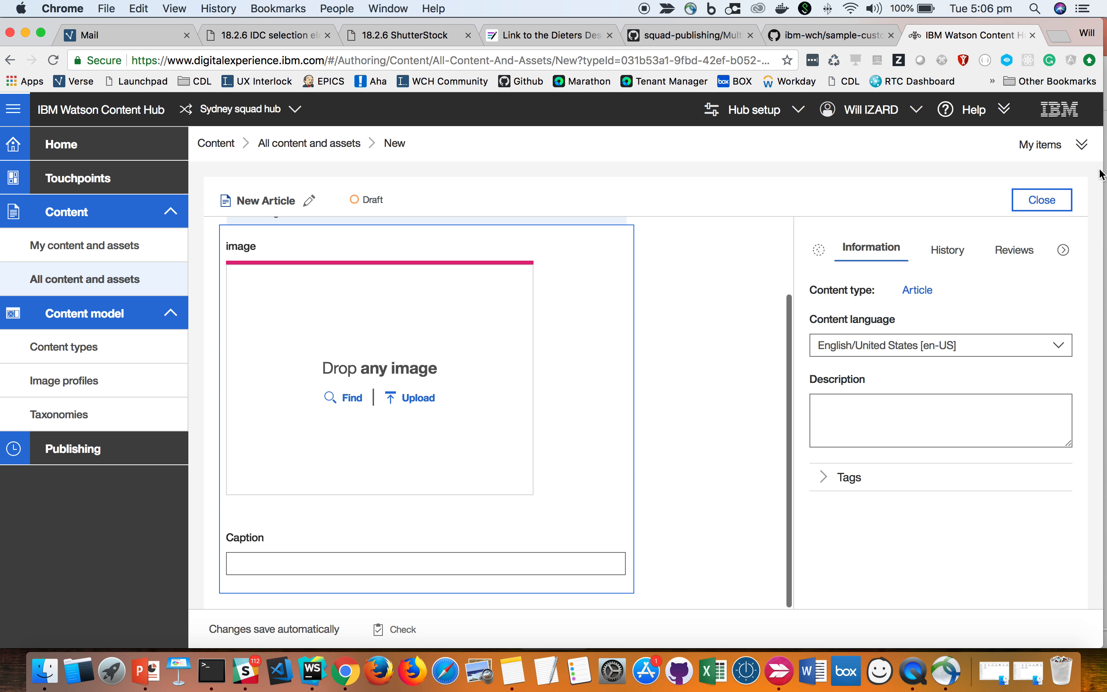
pyautogui.click(1043, 200)
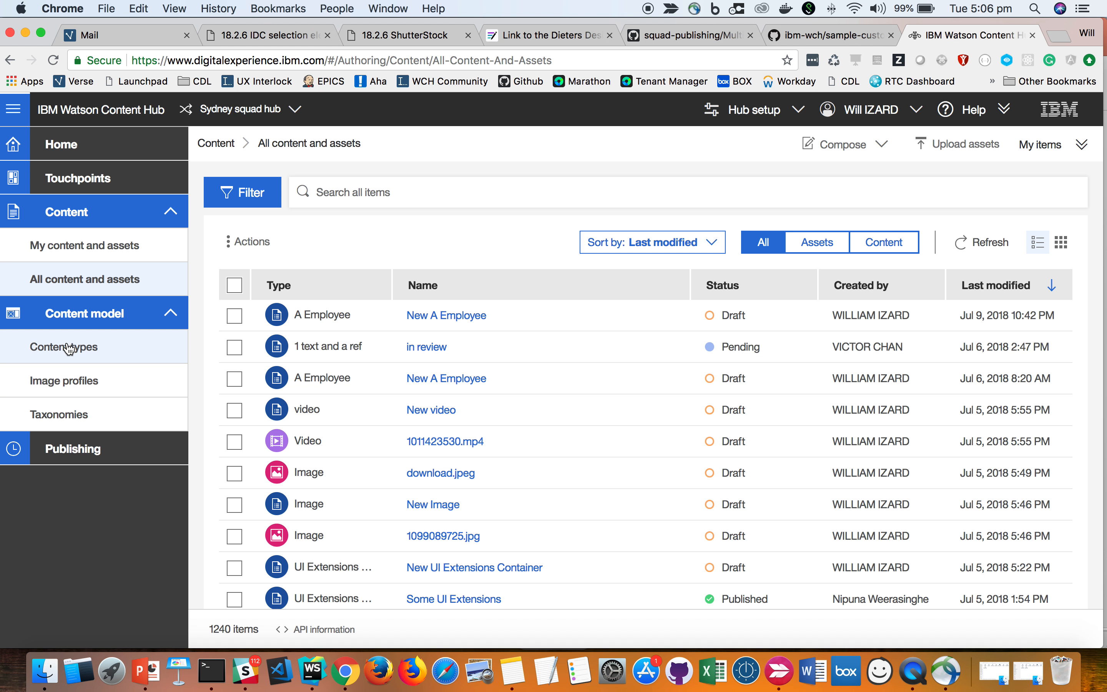
# Filter the content types by the kind Custom user interface type.
pyautogui.click(149, 360)
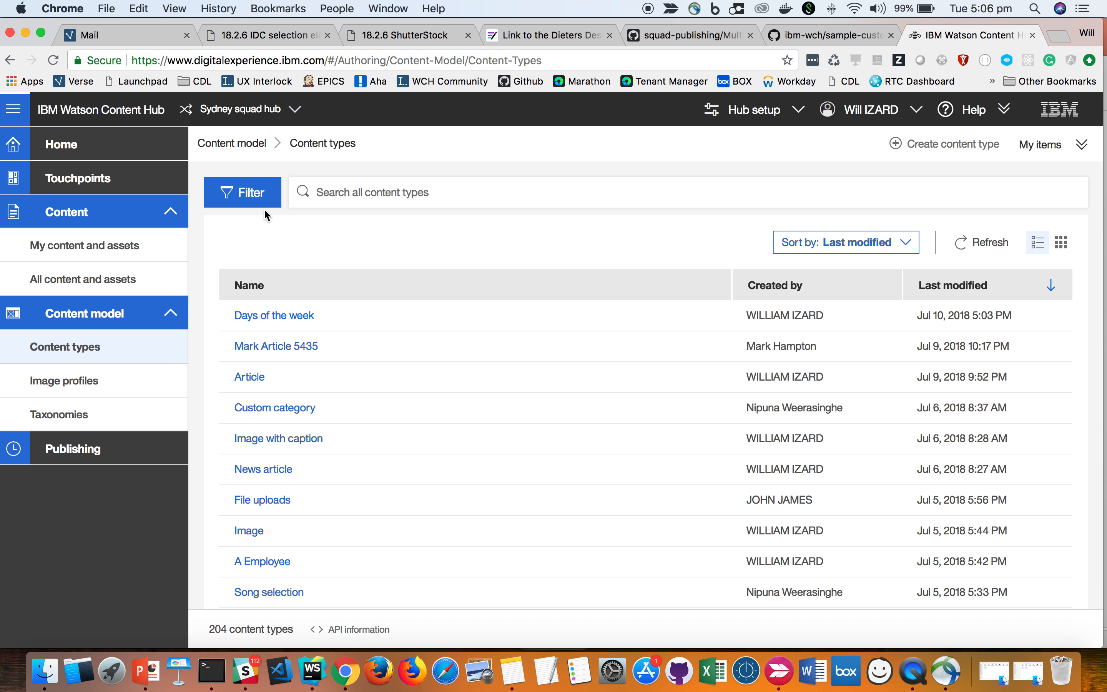
pyautogui.click(258, 197)
pyautogui.scroll(-3, 116, 567)
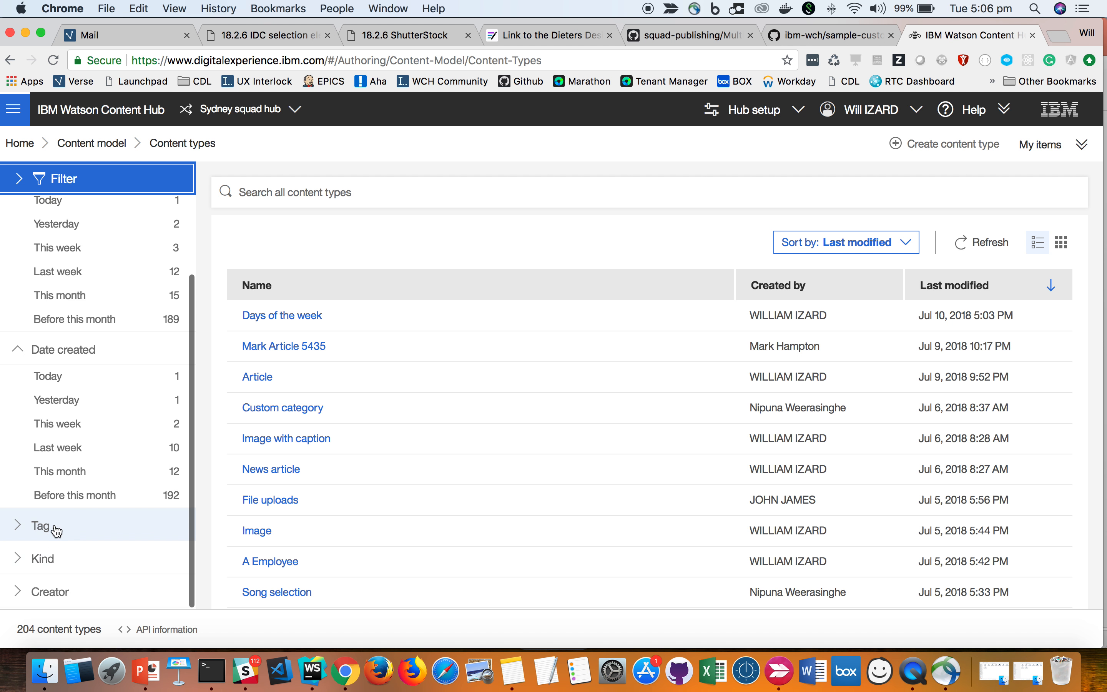
pyautogui.click(74, 558)
pyautogui.scroll(-3, 83, 559)
pyautogui.click(89, 538)
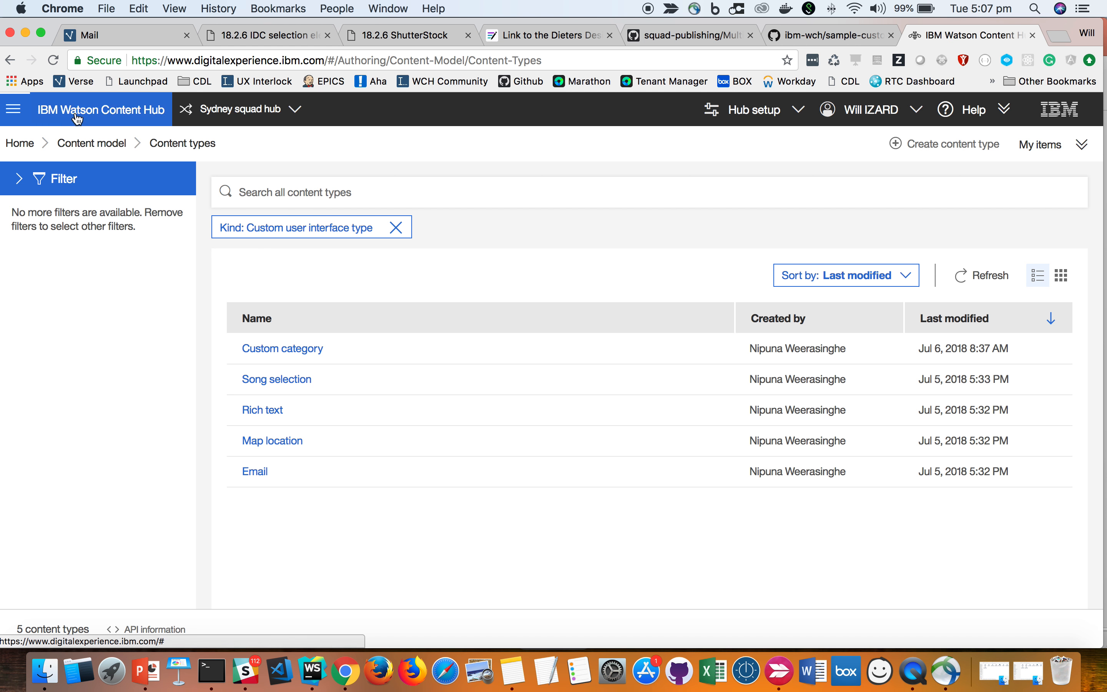
# Compose a new A Employee content item from All content and assets.
pyautogui.click(25, 115)
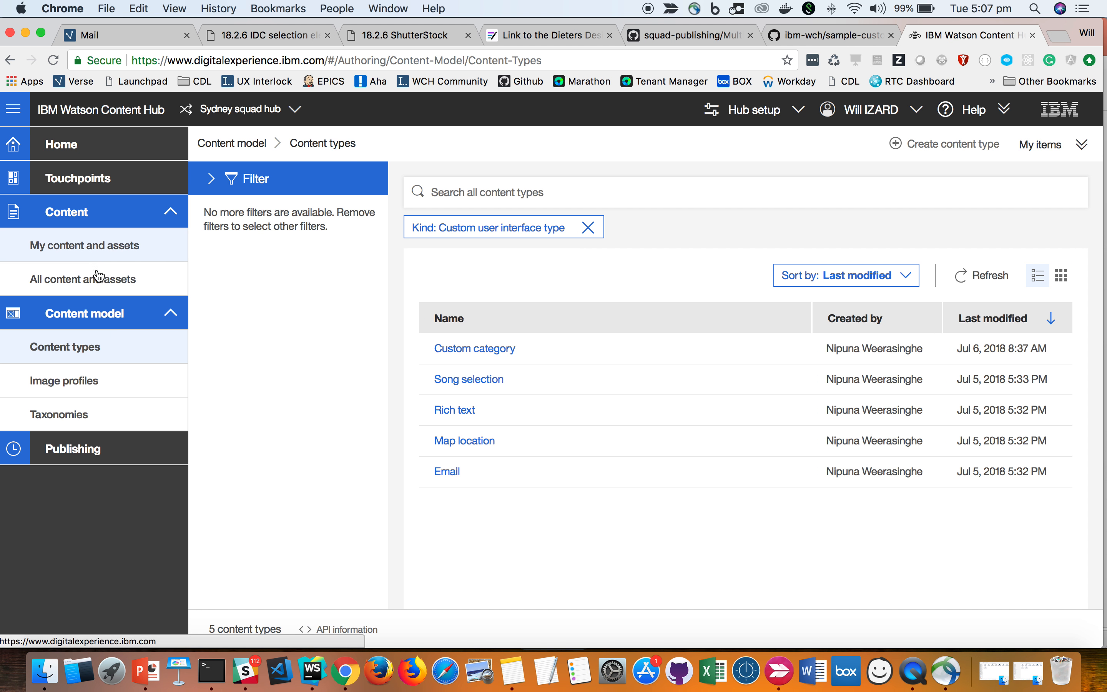
pyautogui.click(97, 280)
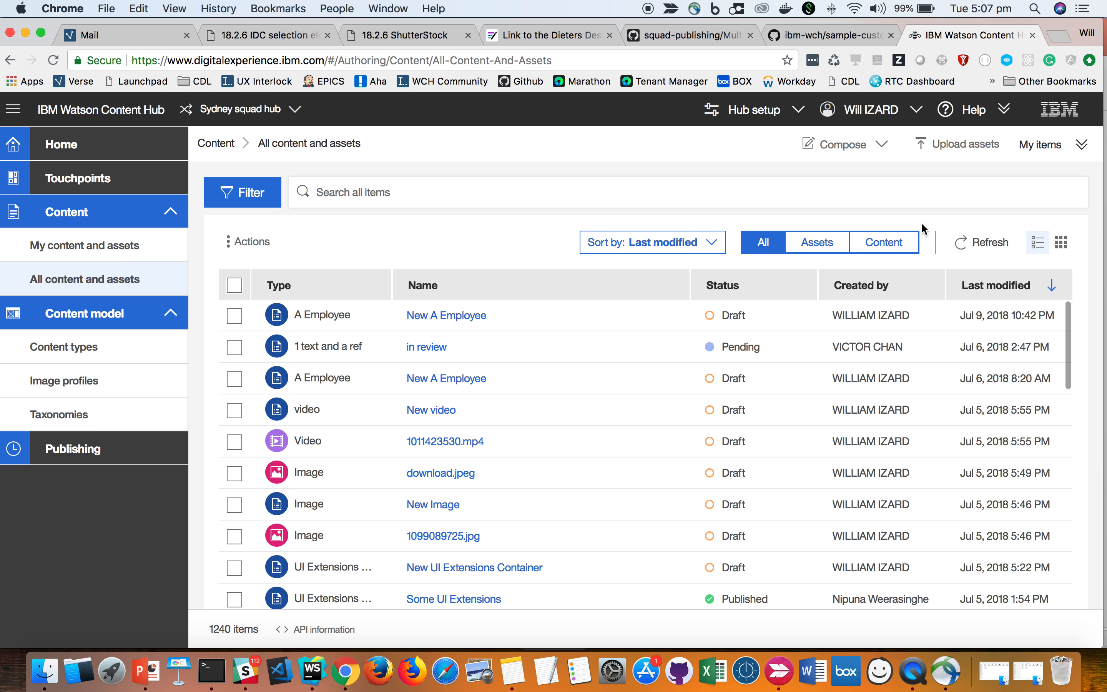
pyautogui.click(854, 142)
pyautogui.scroll(-3, 794, 304)
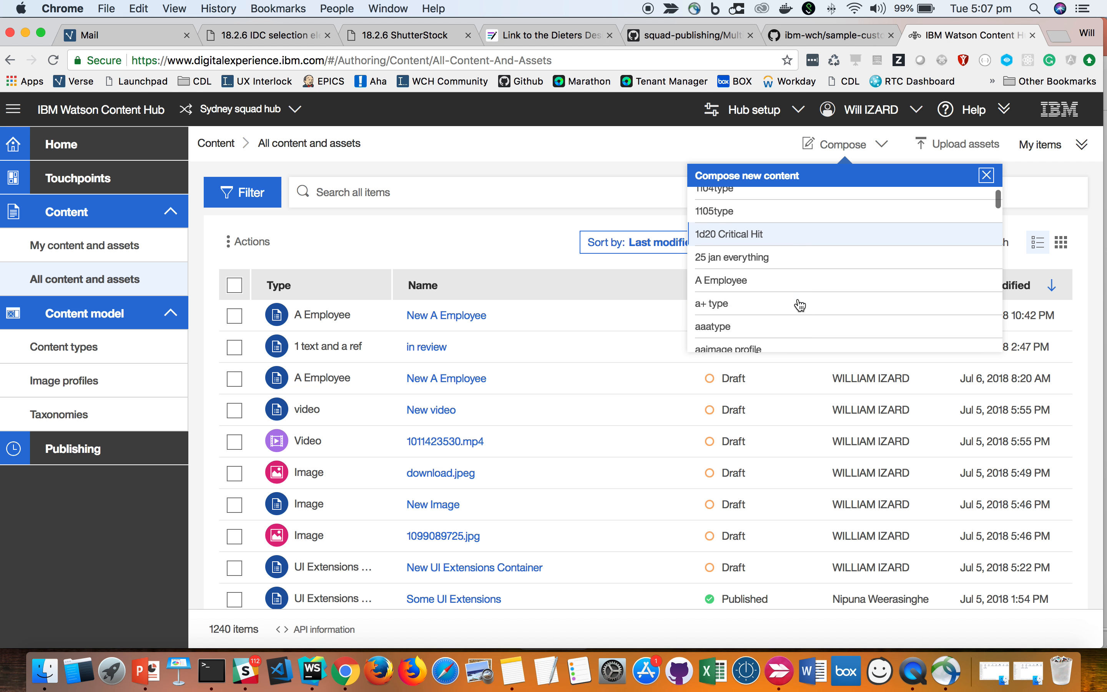
pyautogui.click(763, 267)
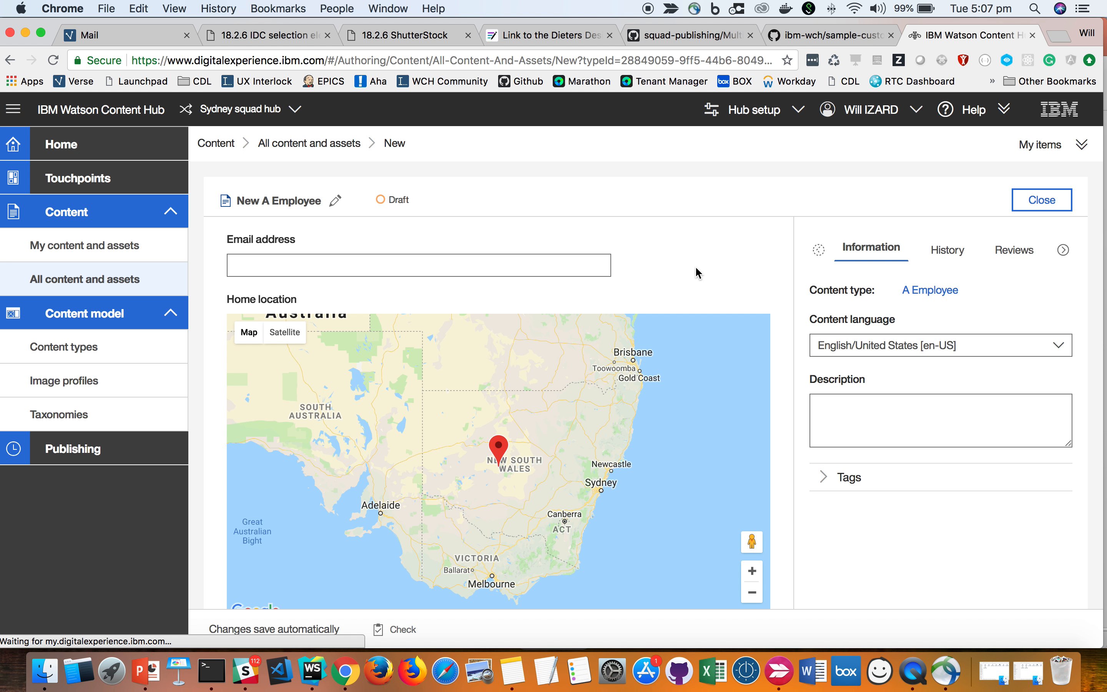
# Enter "test" as the email address of the new A Employee item to try the field's validation.
pyautogui.scroll(-2, 594, 271)
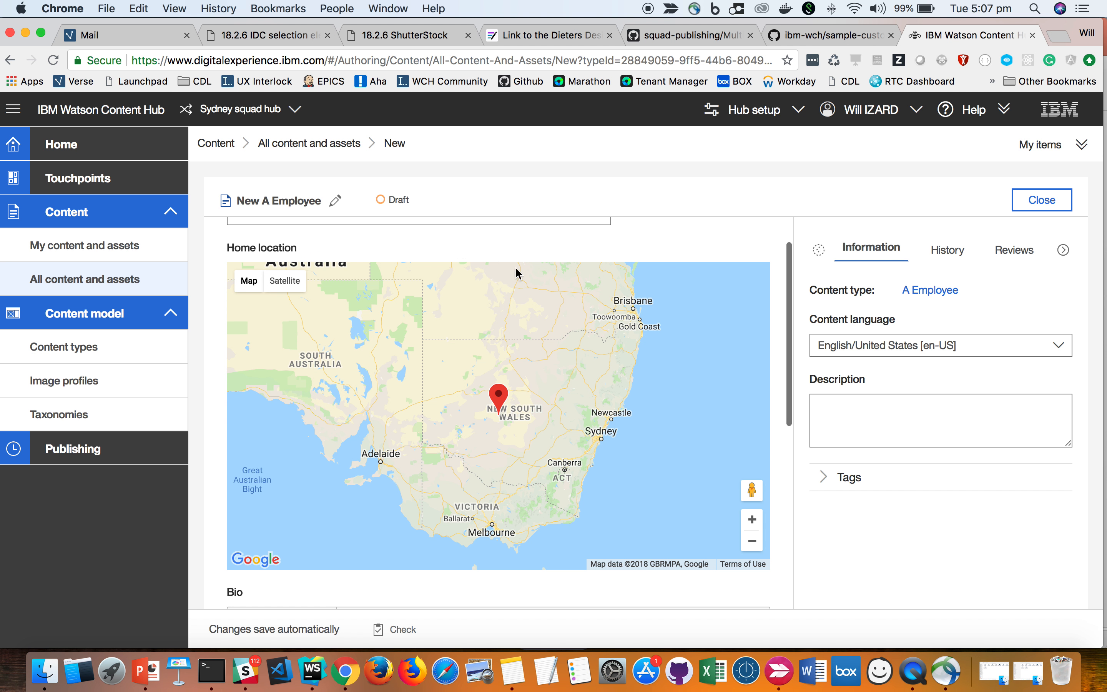
pyautogui.scroll(2, 516, 268)
pyautogui.click(295, 266)
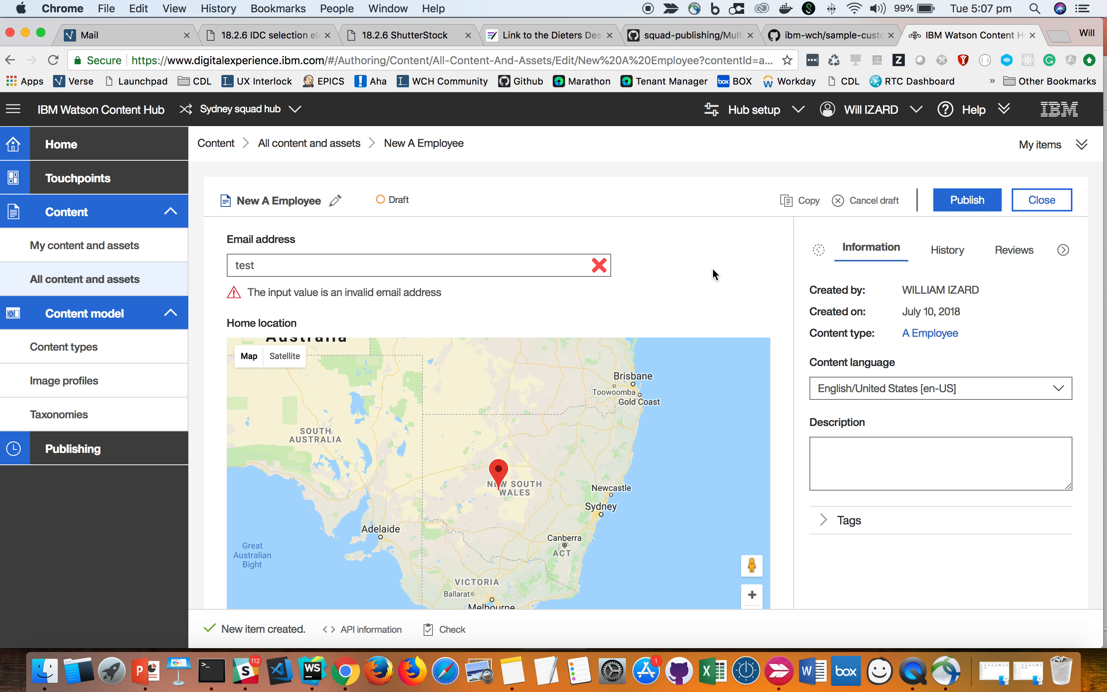
# Try to publish the New A Employee item with the invalid email address and dismiss the resulting error banner.
pyautogui.click(374, 270)
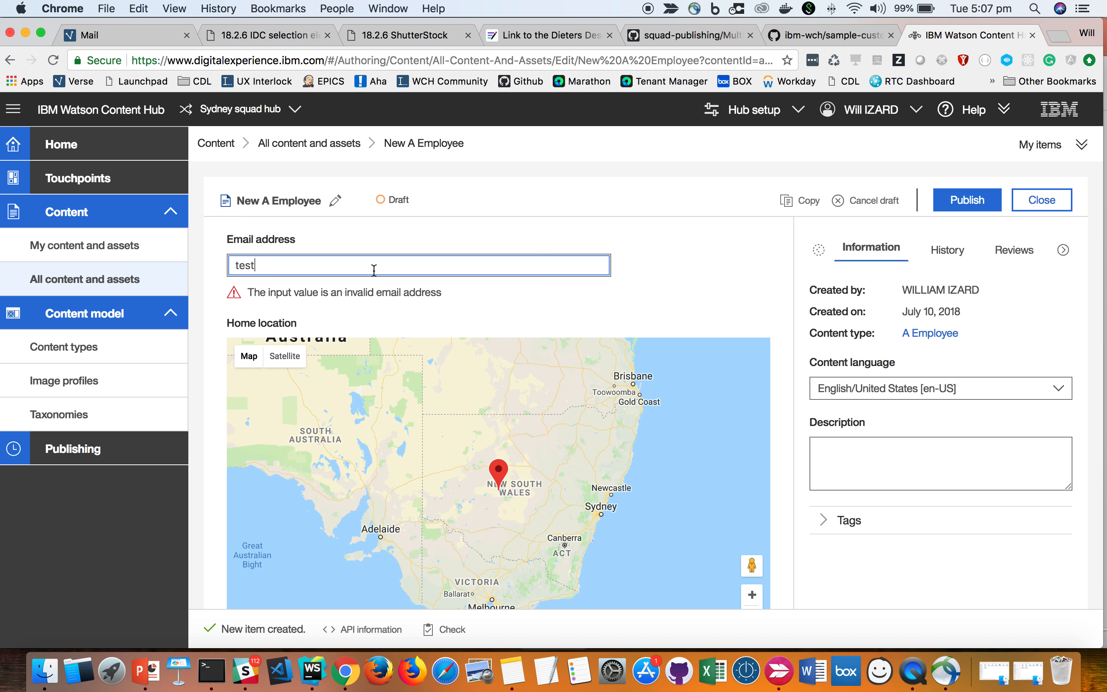
pyautogui.click(639, 296)
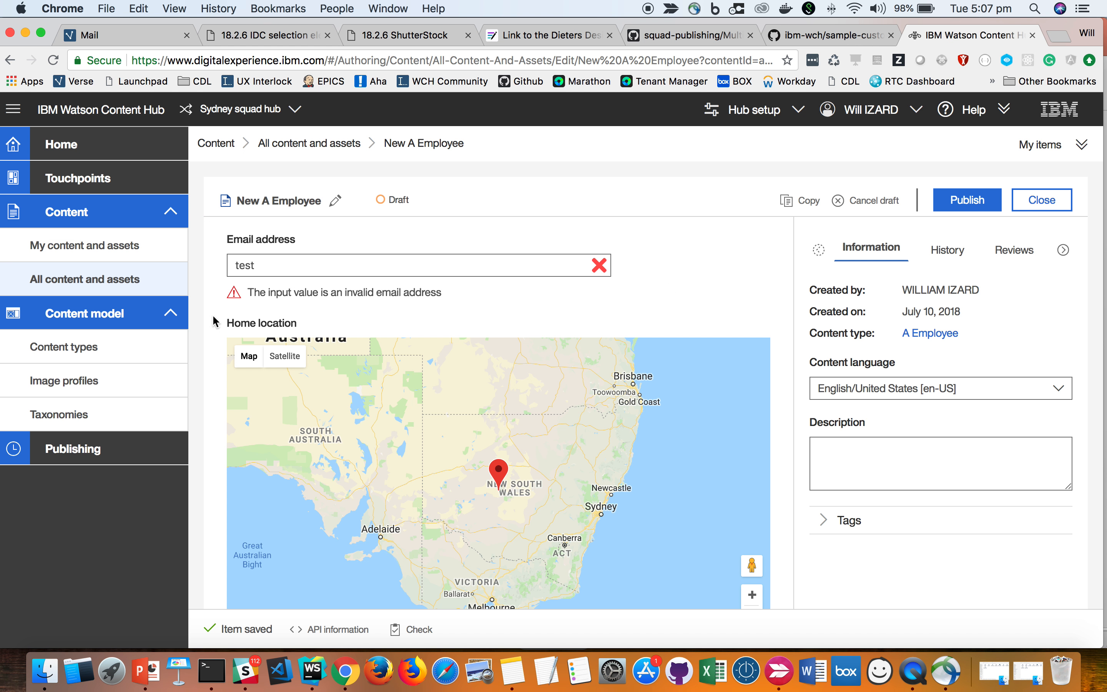
pyautogui.scroll(-1, 703, 275)
pyautogui.scroll(1, 708, 248)
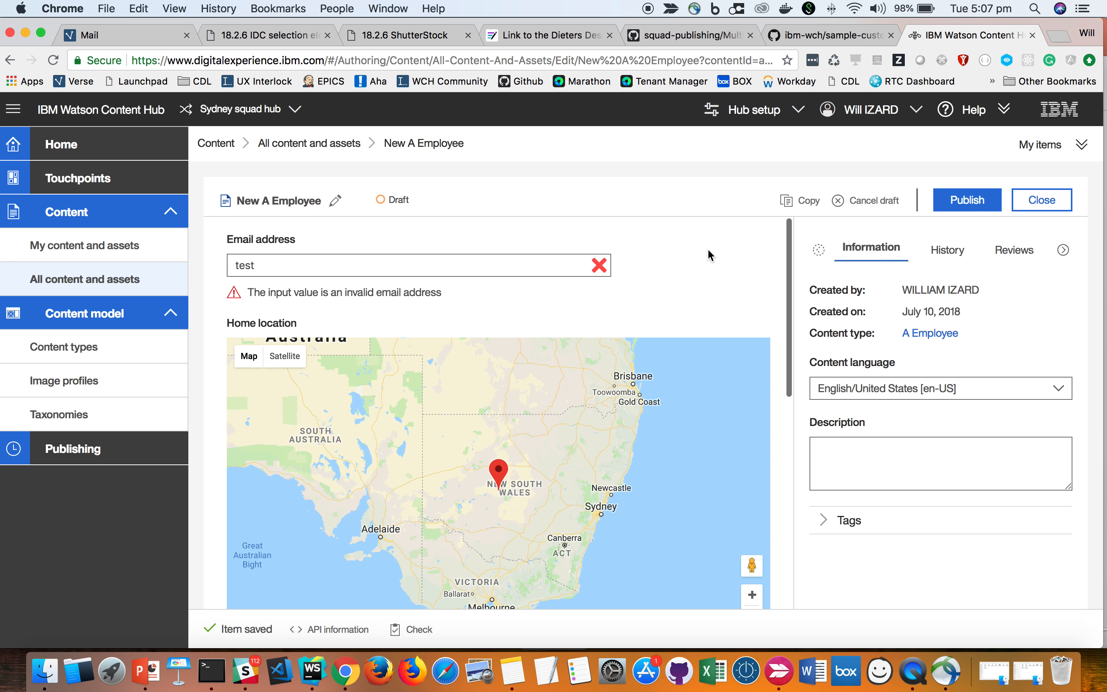
pyautogui.click(956, 201)
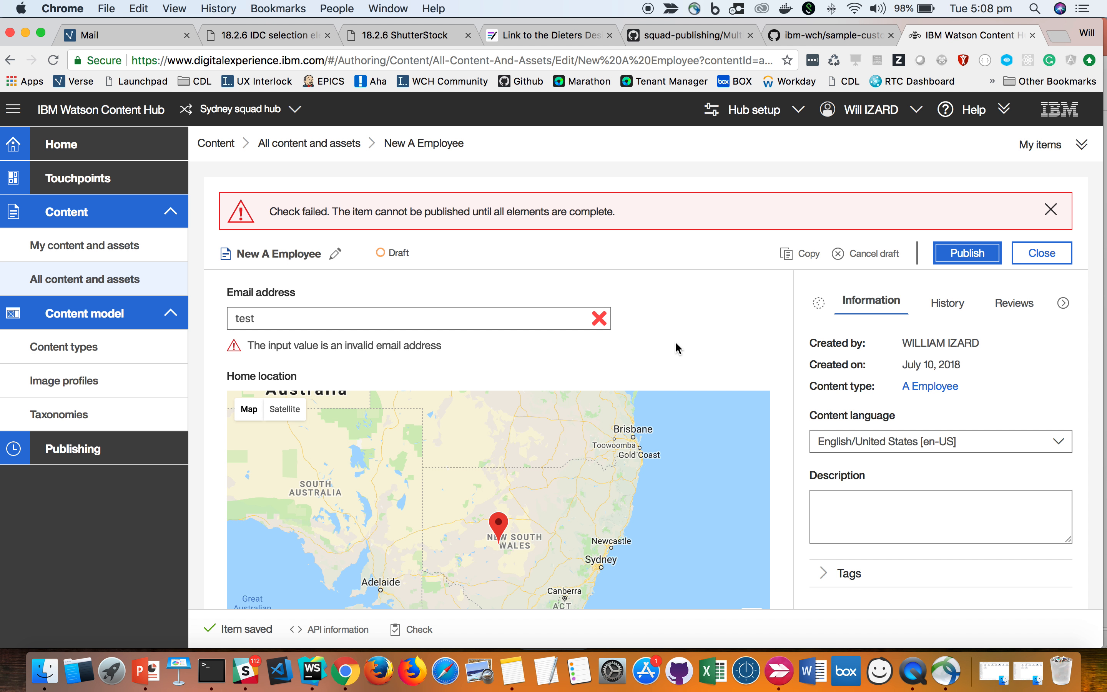
pyautogui.click(1051, 210)
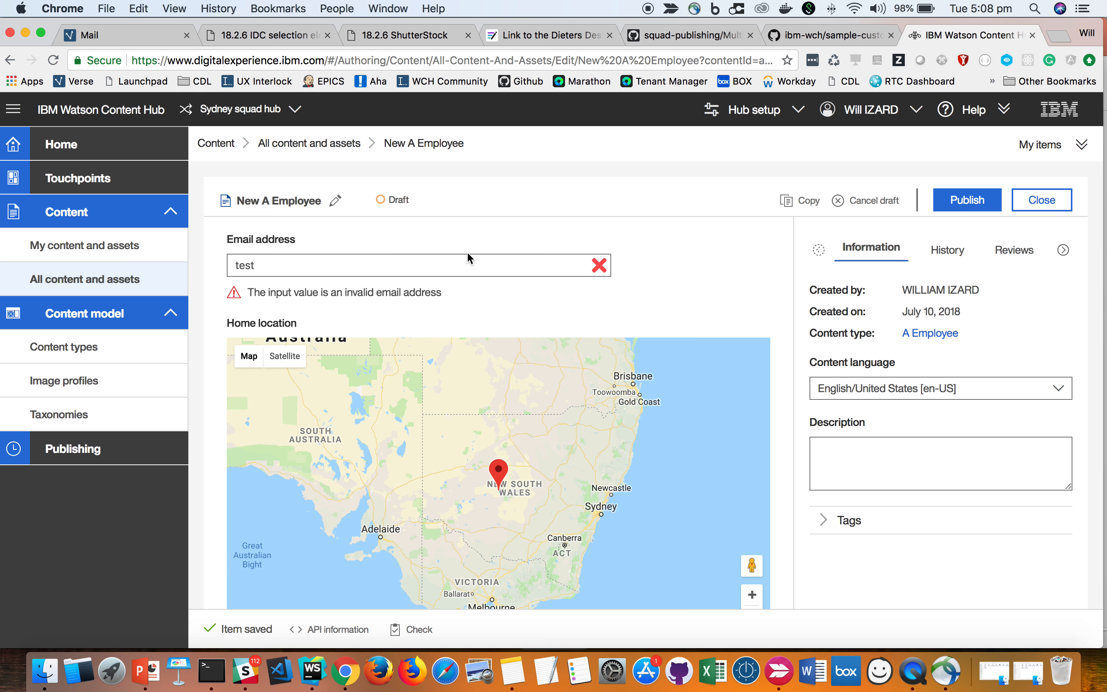
# Complete the Email address entry so that it is a valid email address.
pyautogui.click(404, 265)
pyautogui.write('@test.com')
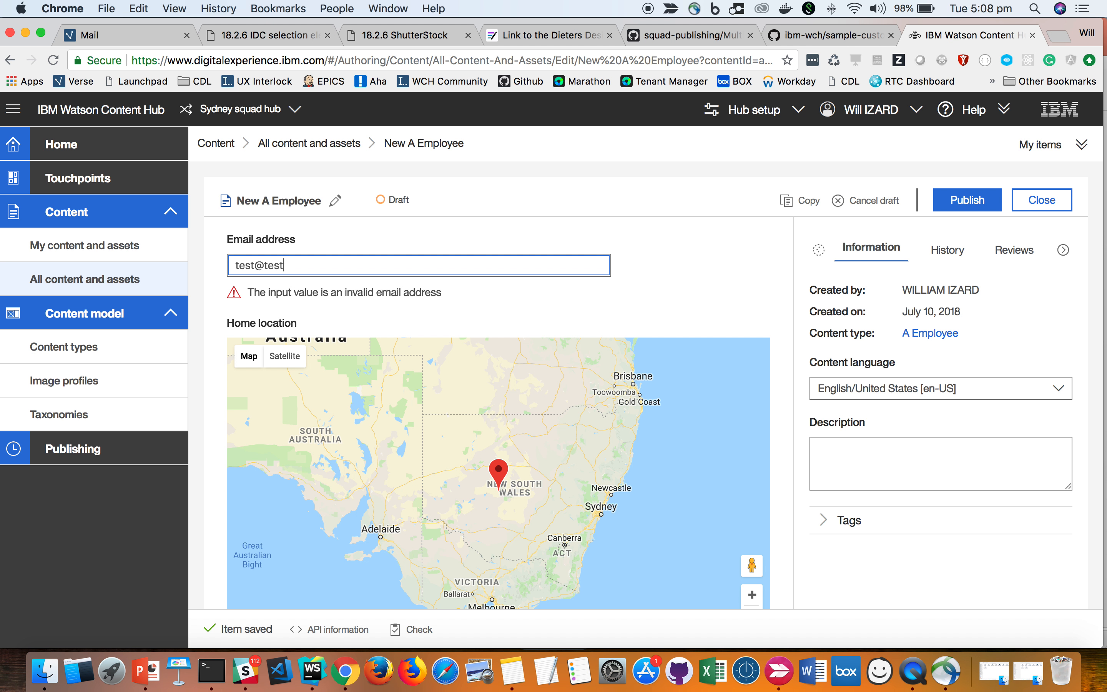
pyautogui.click(694, 296)
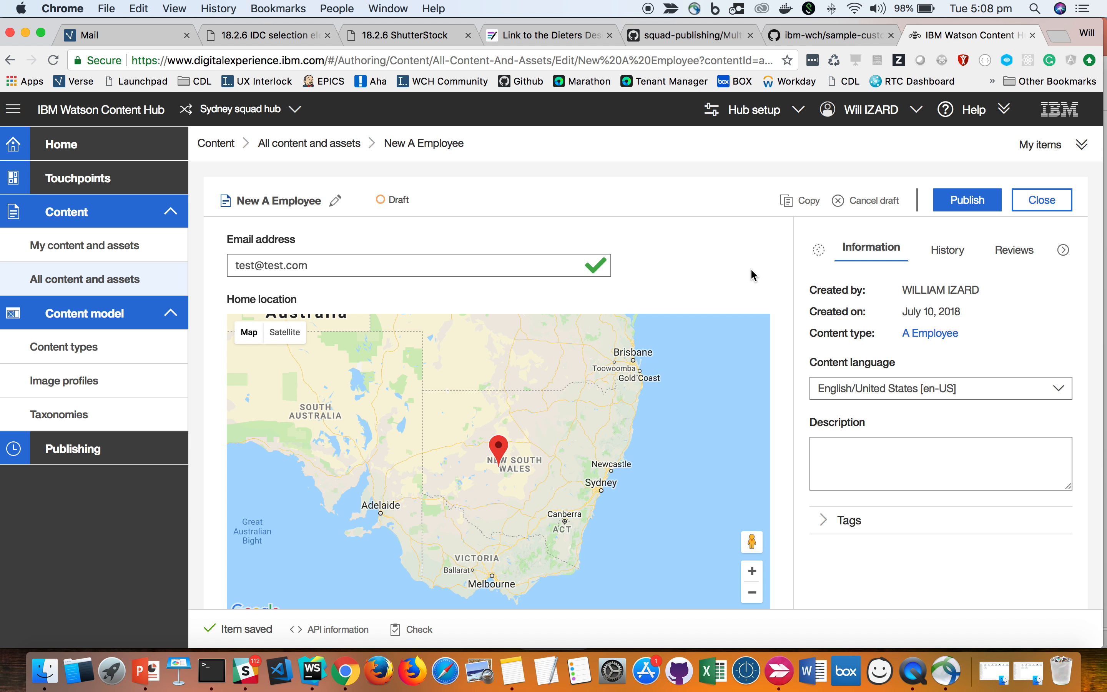
# Set the Home location marker in northeastern New South Wales, inland between Gold Coast and Newcastle.
pyautogui.scroll(-3, 668, 358)
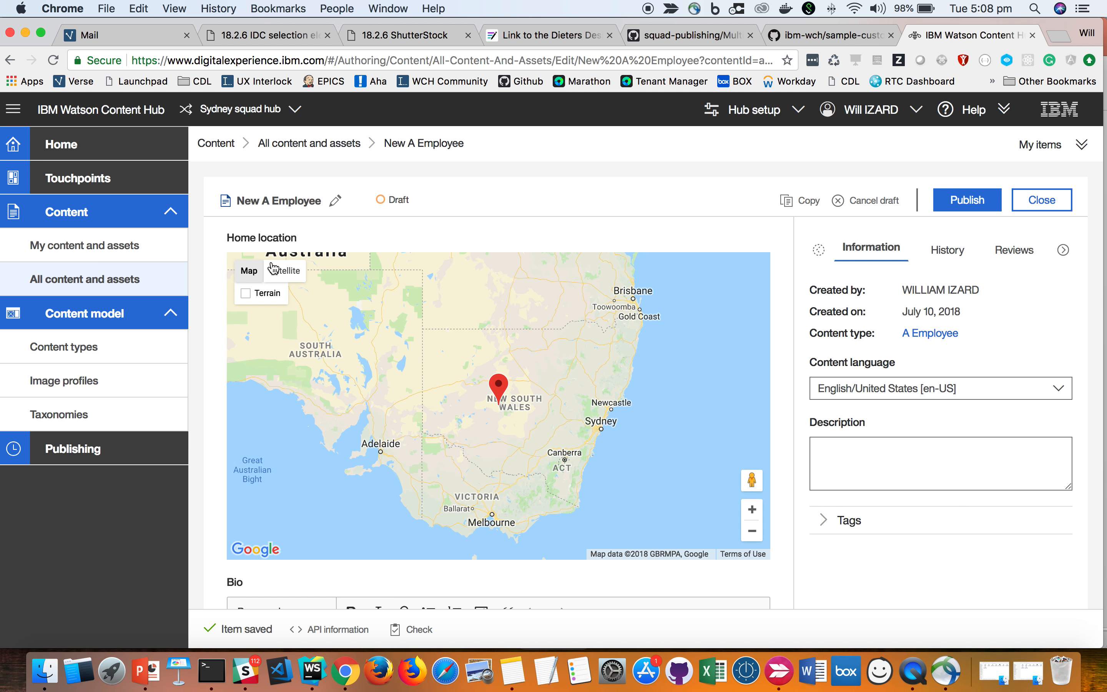
pyautogui.click(617, 350)
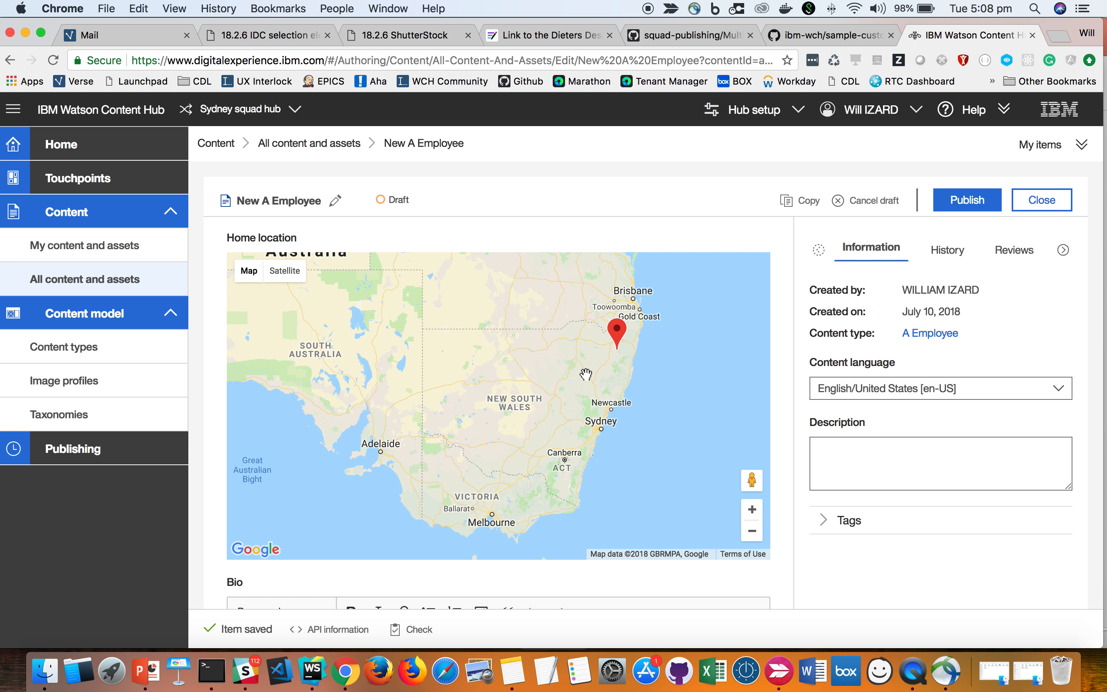
pyautogui.scroll(3, 586, 374)
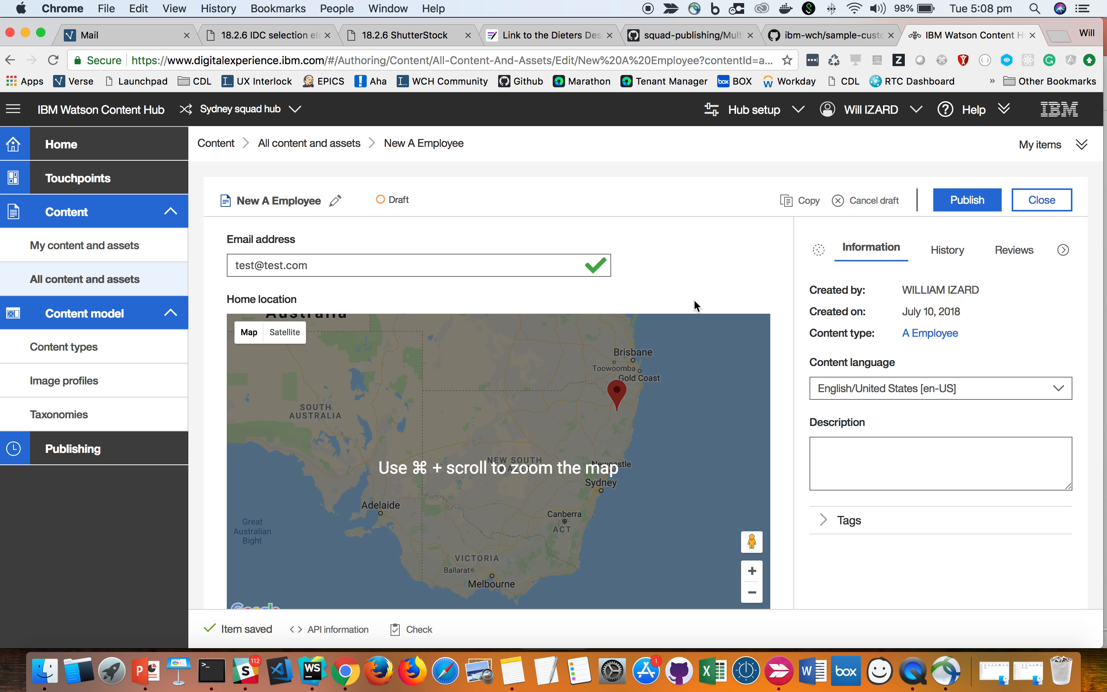
pyautogui.scroll(-3, 696, 303)
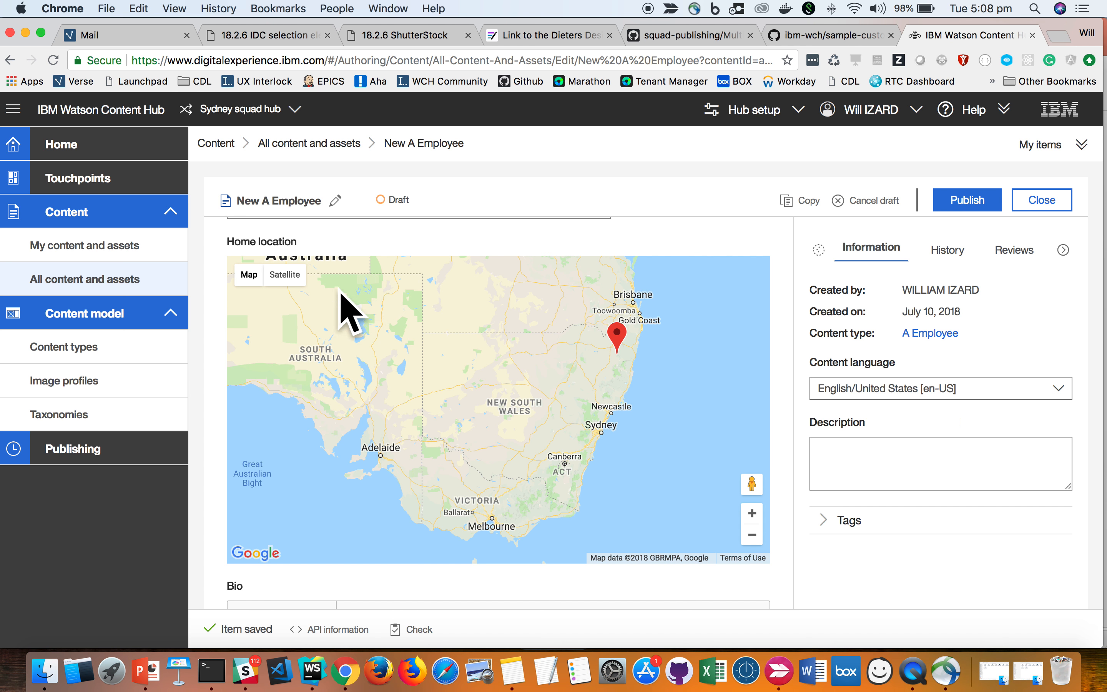
pyautogui.scroll(2, 760, 412)
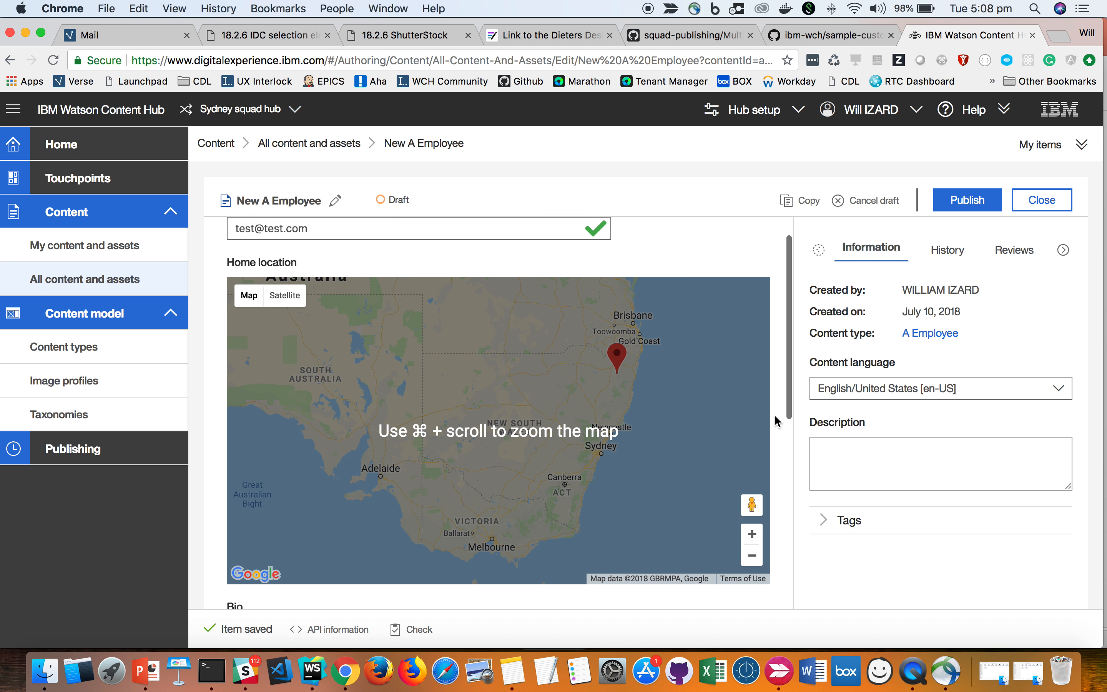
# Enter "Test" as the Bio text of the New A Employee item.
pyautogui.scroll(-10, 772, 482)
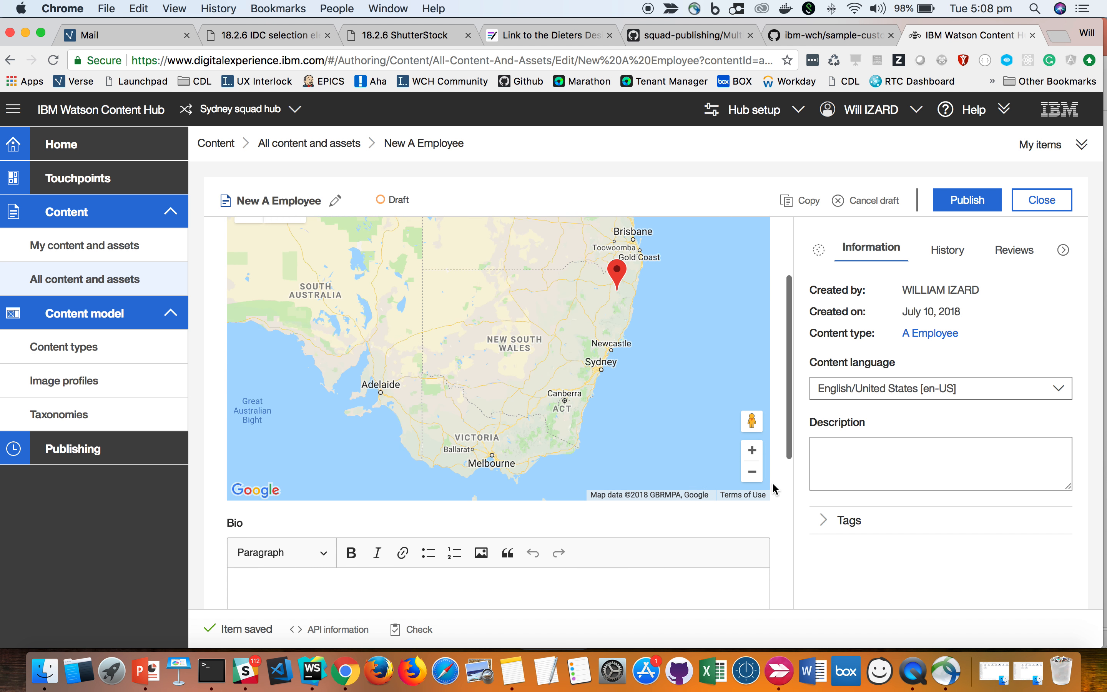
pyautogui.click(500, 423)
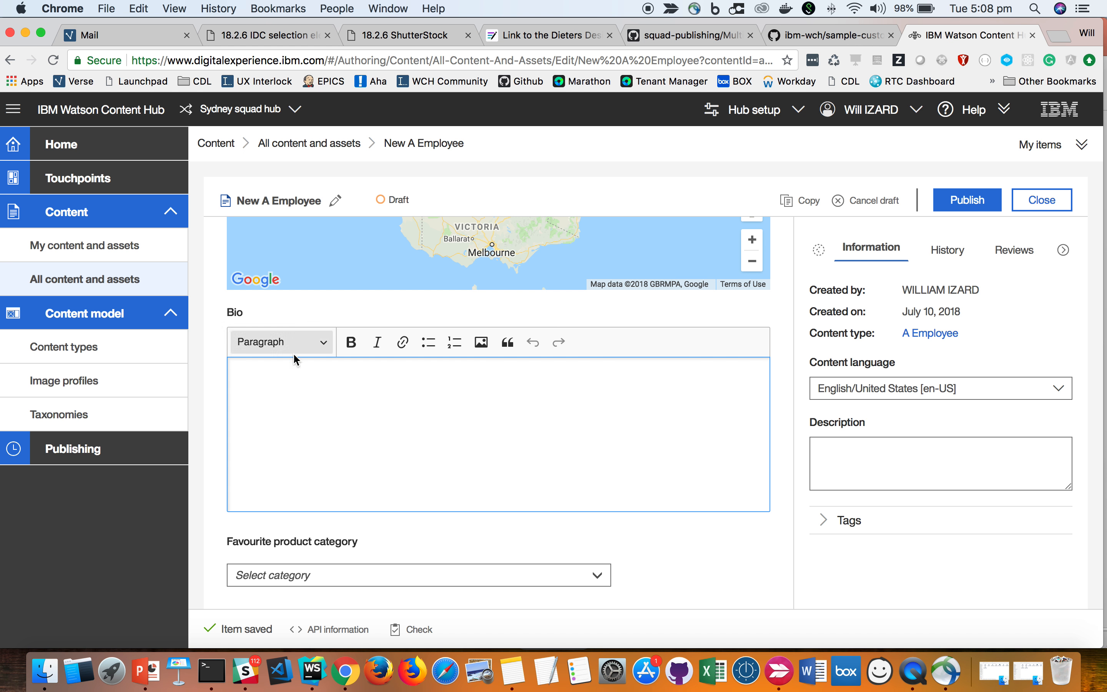
pyautogui.scroll(-1, 519, 480)
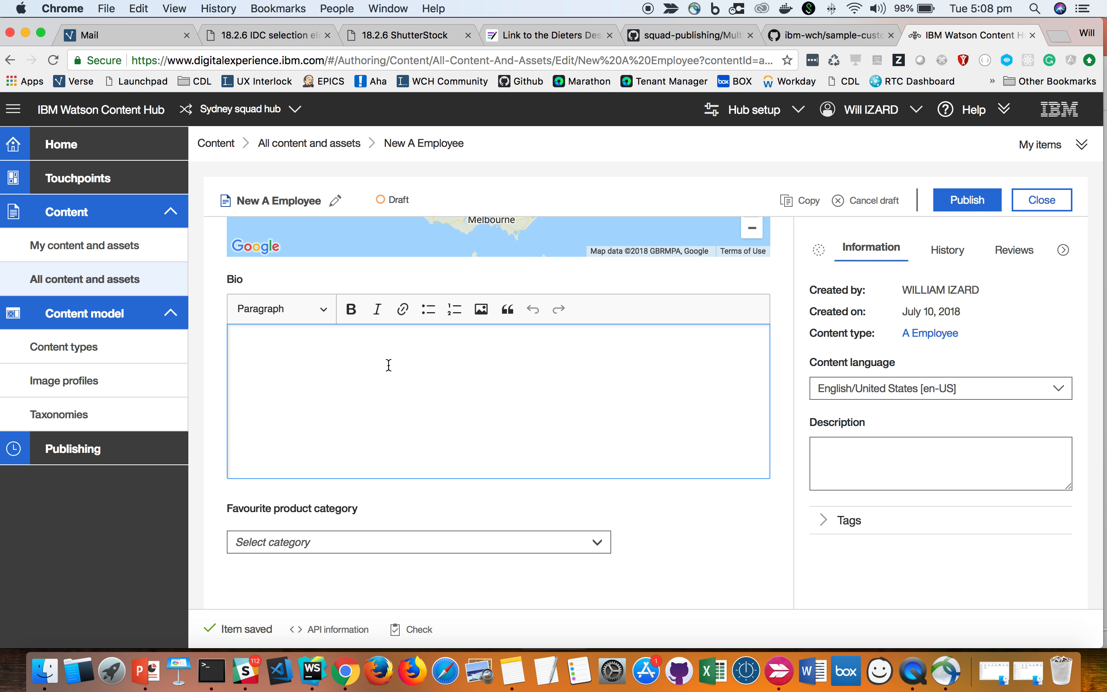
pyautogui.write('Test')
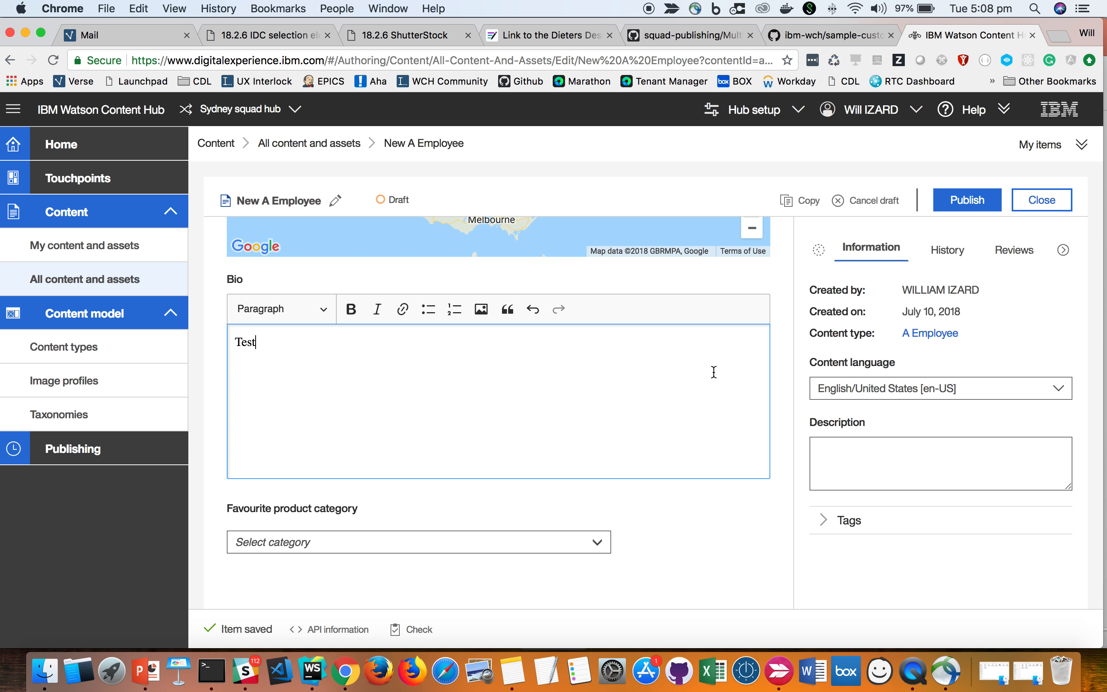
# Examine the Home location map and the Bio rich text editor with its formatting options.
pyautogui.scroll(5, 714, 371)
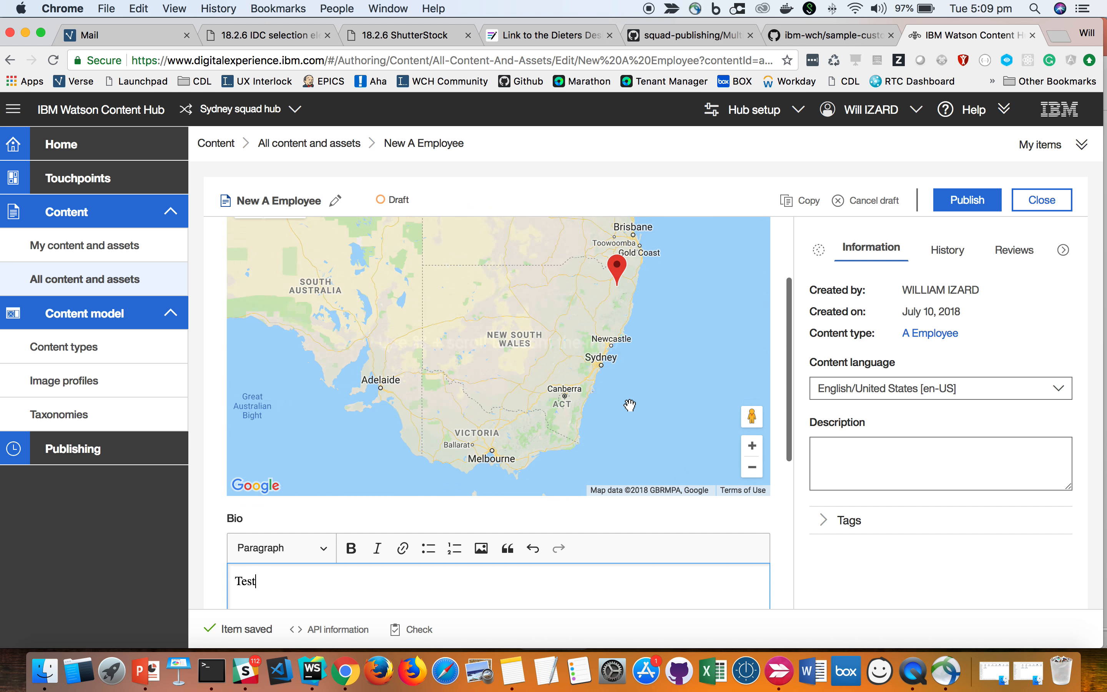
pyautogui.scroll(1, 630, 404)
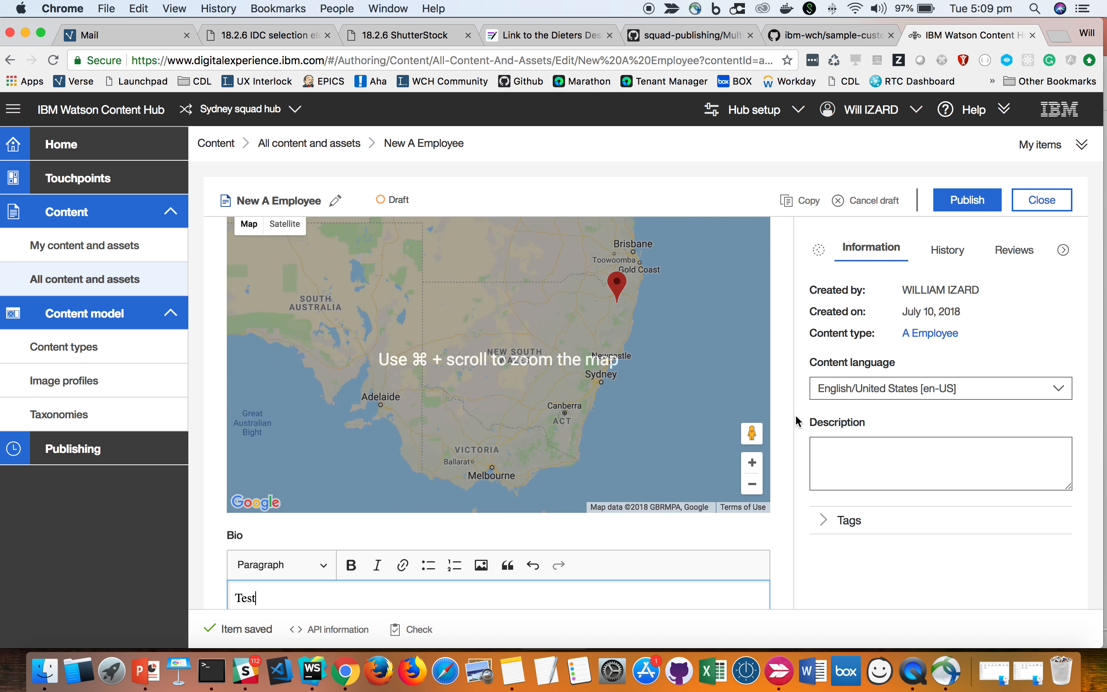
pyautogui.scroll(2, 786, 417)
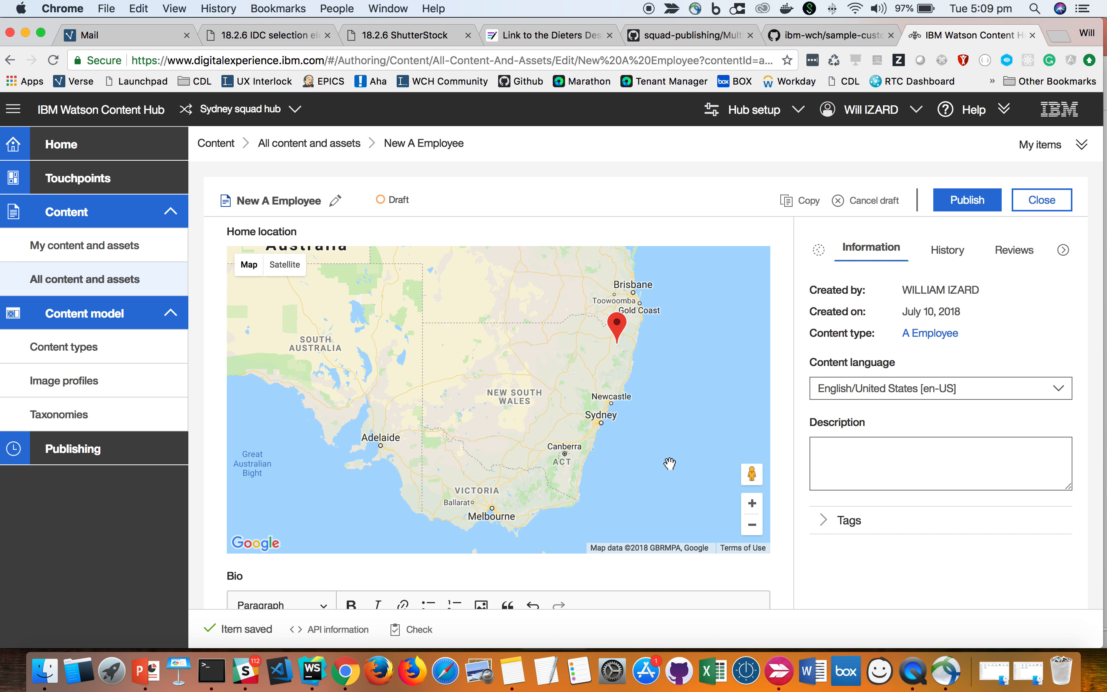
pyautogui.scroll(-5, 704, 481)
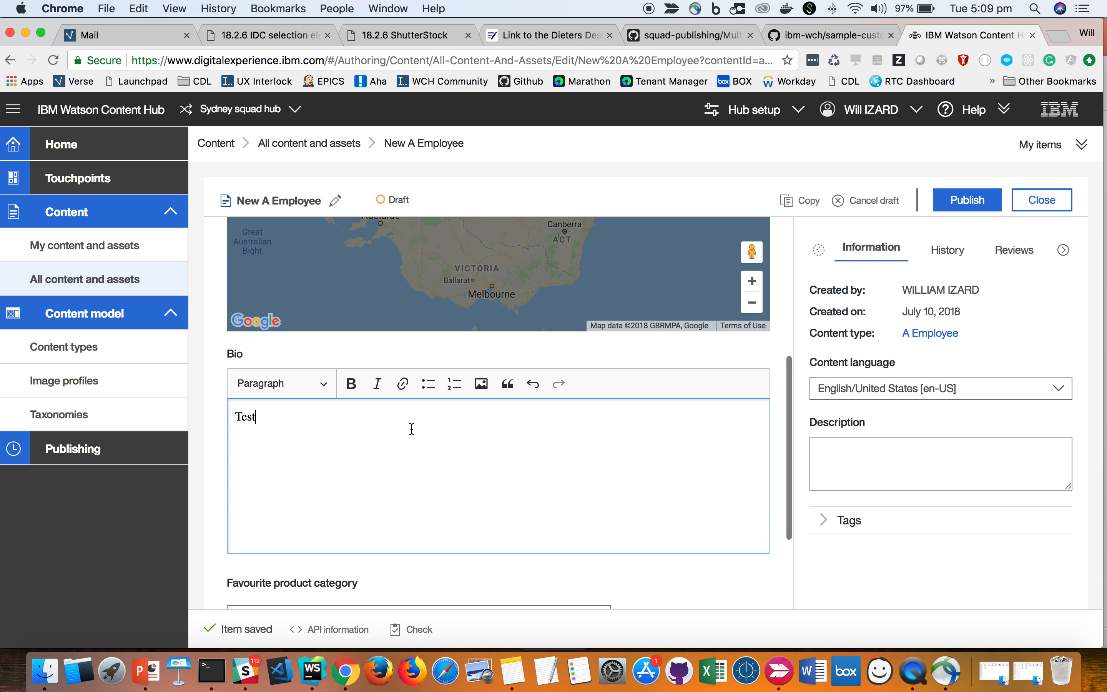
pyautogui.scroll(-2, 617, 471)
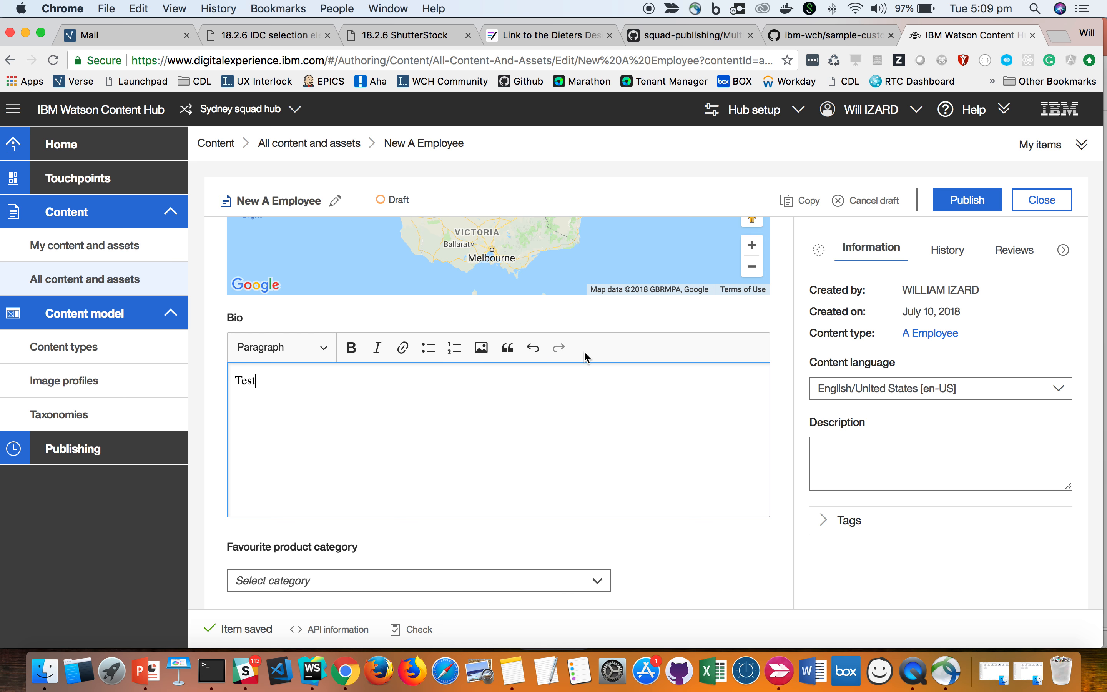
pyautogui.hotkey('ctrl', 'Up')
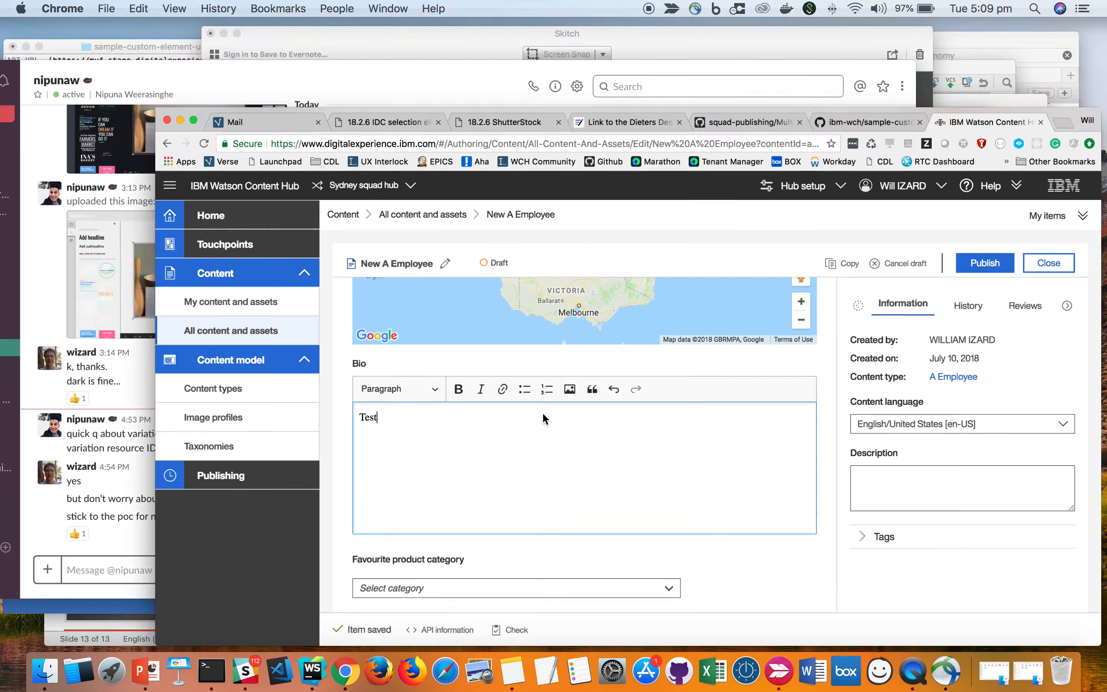
pyautogui.click(907, 536)
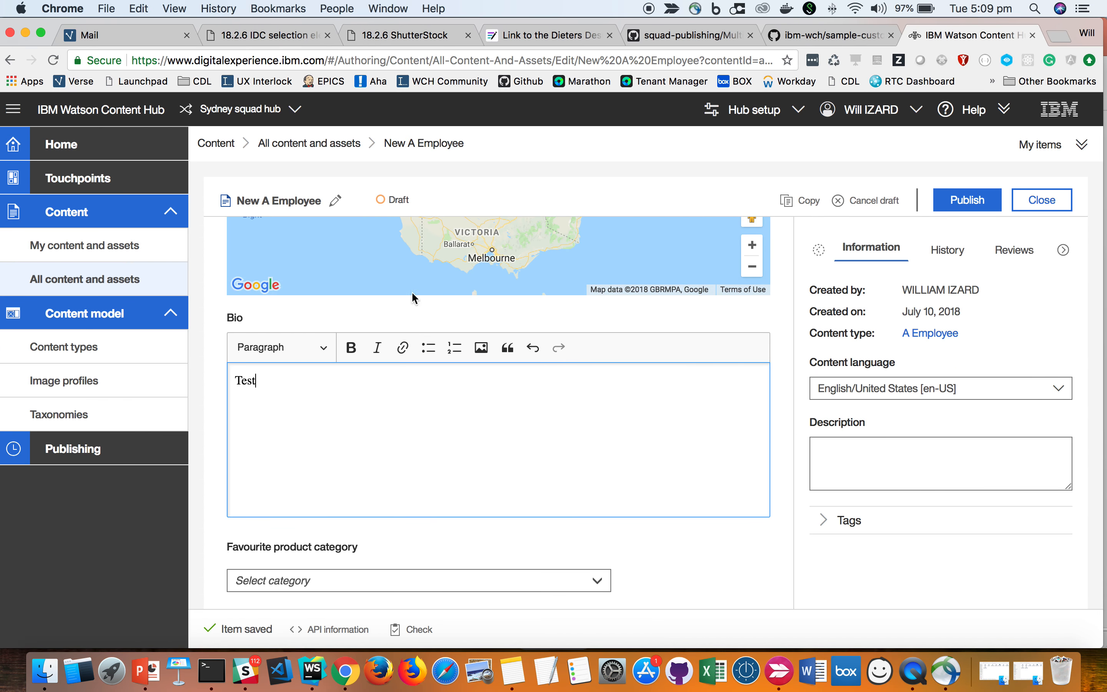
pyautogui.scroll(-1, 657, 389)
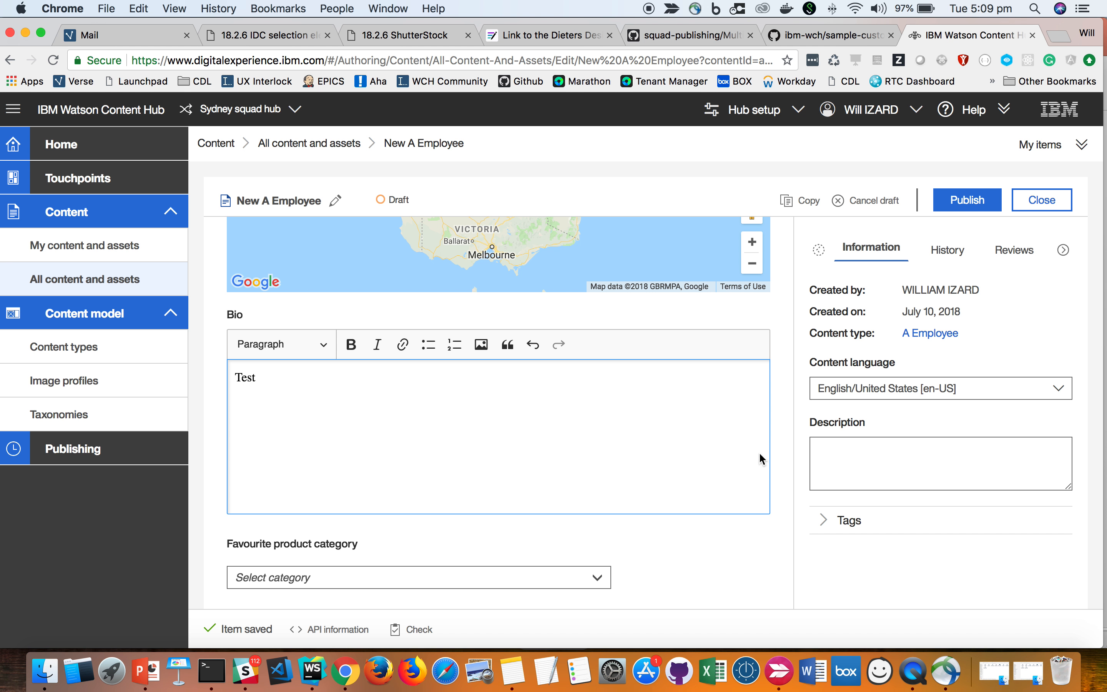
# Browse the Favourite product category options, including the Men subcategories, and close the list without choosing a category.
pyautogui.scroll(-5, 782, 462)
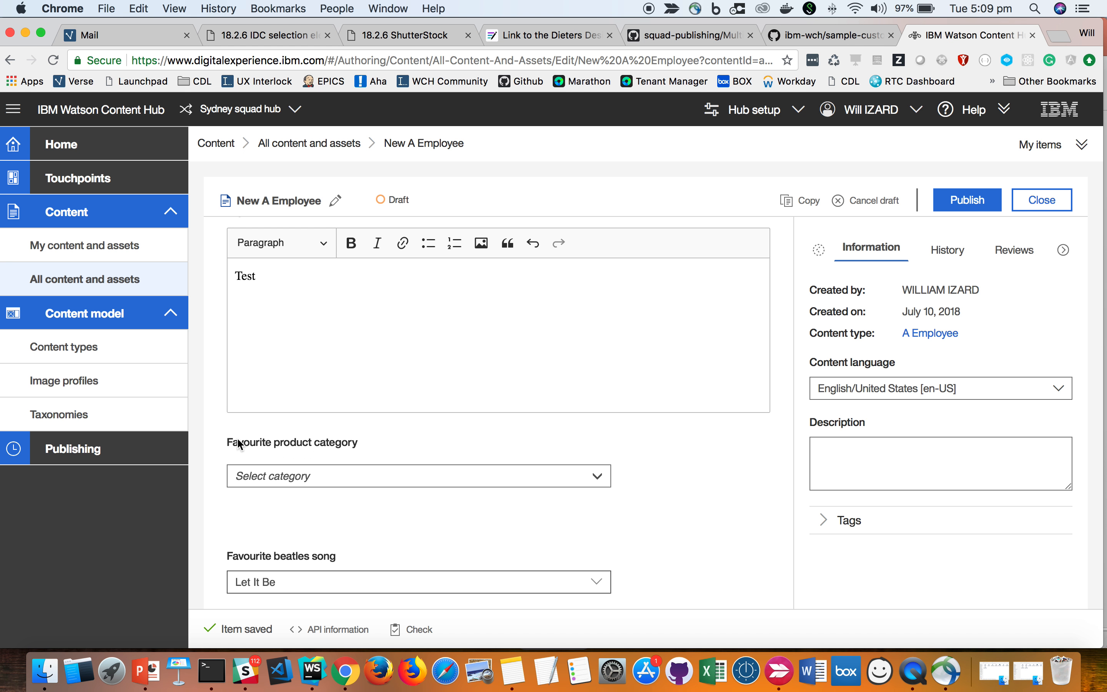
pyautogui.moveTo(235, 444); pyautogui.dragTo(372, 448)
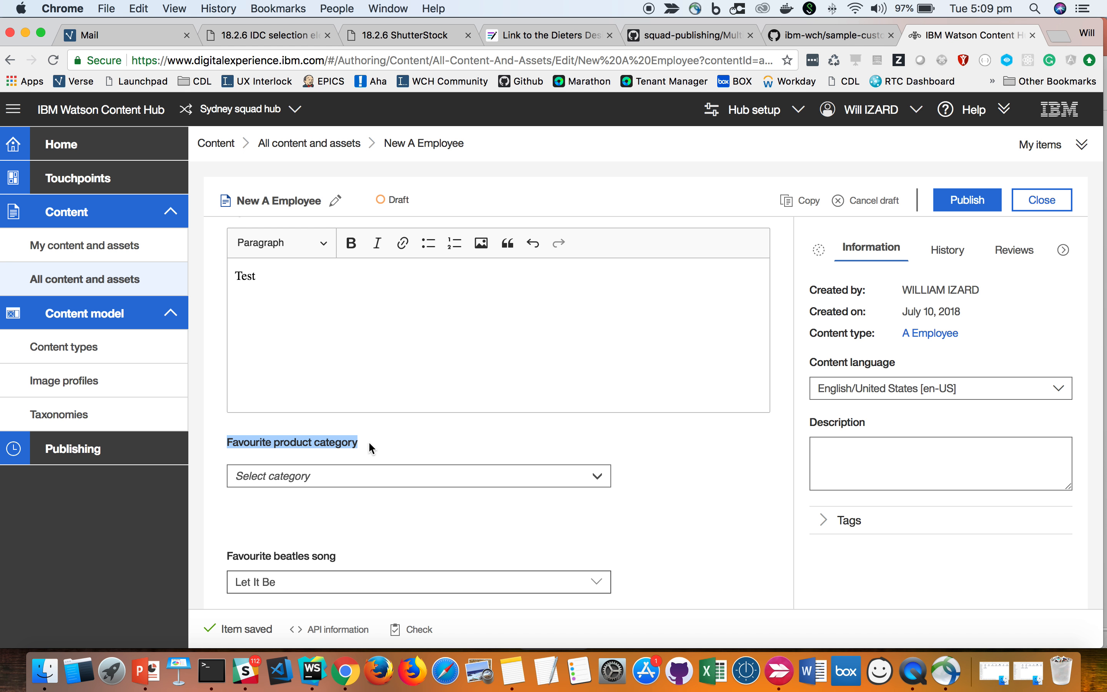
pyautogui.click(539, 477)
pyautogui.scroll(-2, 675, 511)
pyautogui.click(539, 476)
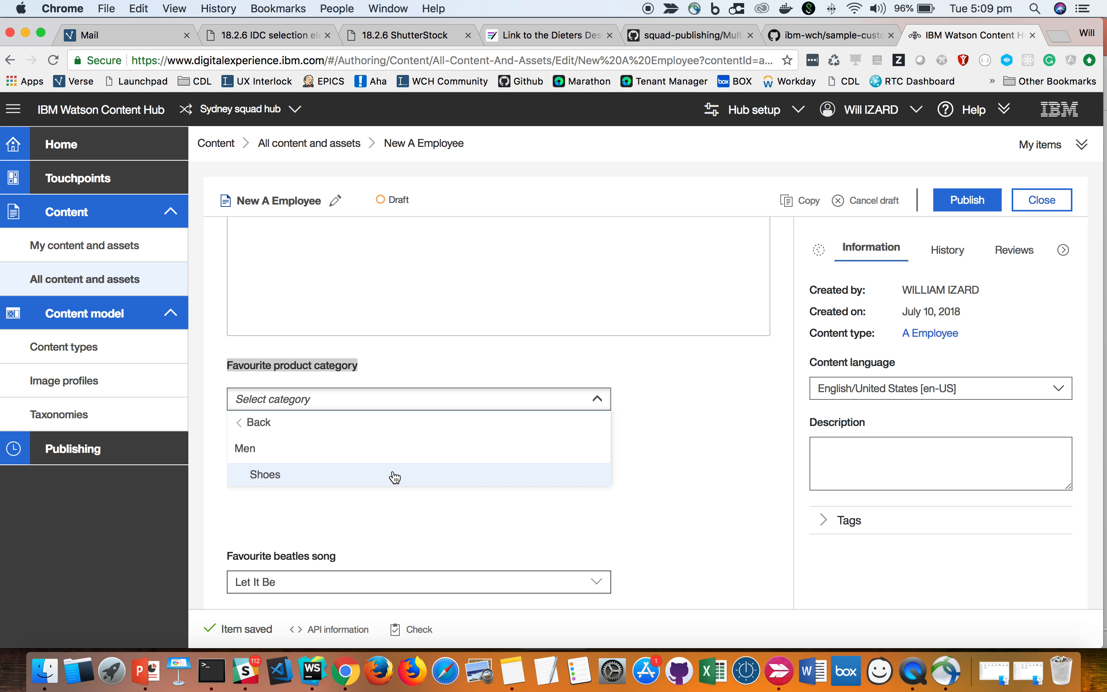
pyautogui.click(457, 422)
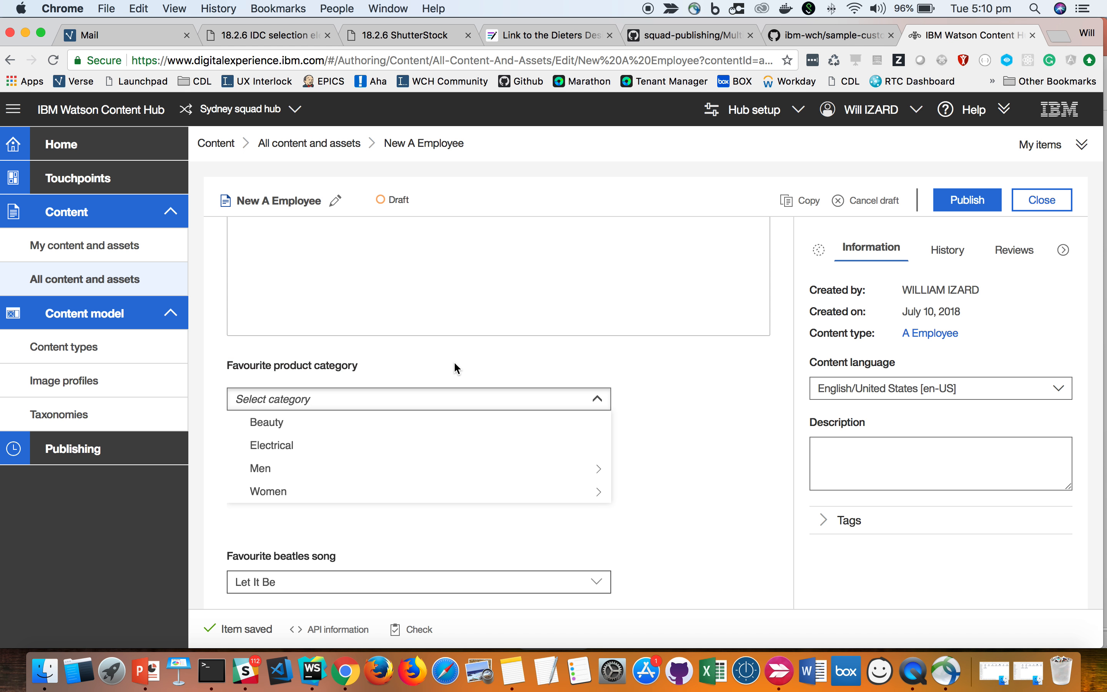
pyautogui.click(667, 450)
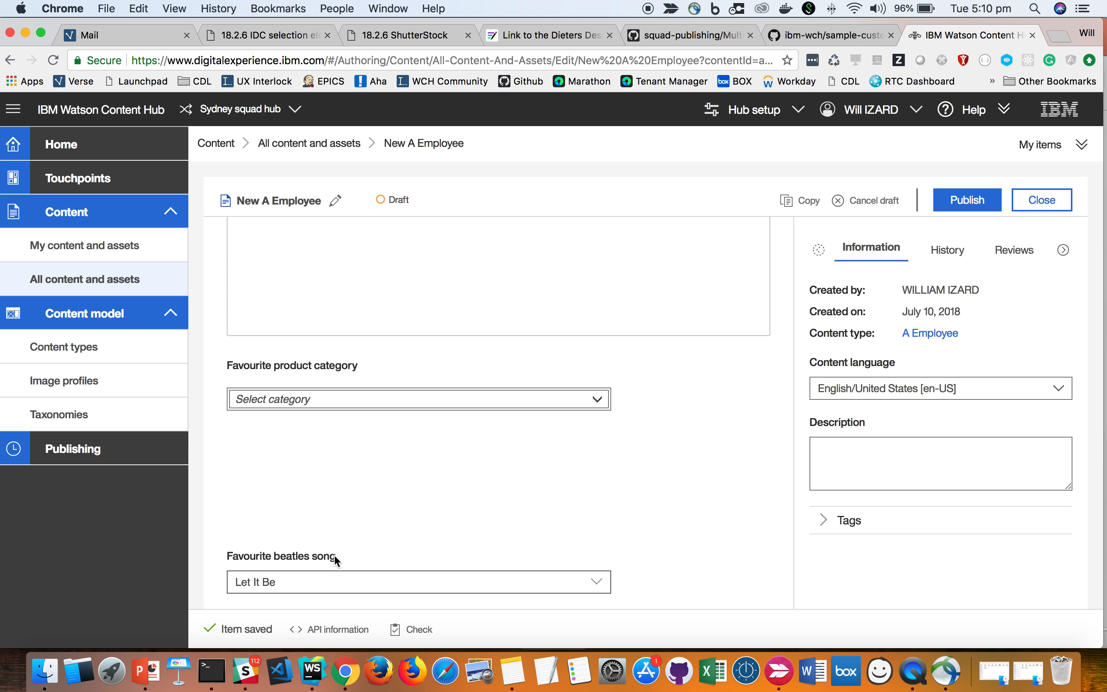
# View the available songs in the Favourite beatles song list and close it without changing the selection.
pyautogui.click(435, 592)
pyautogui.scroll(-5, 688, 518)
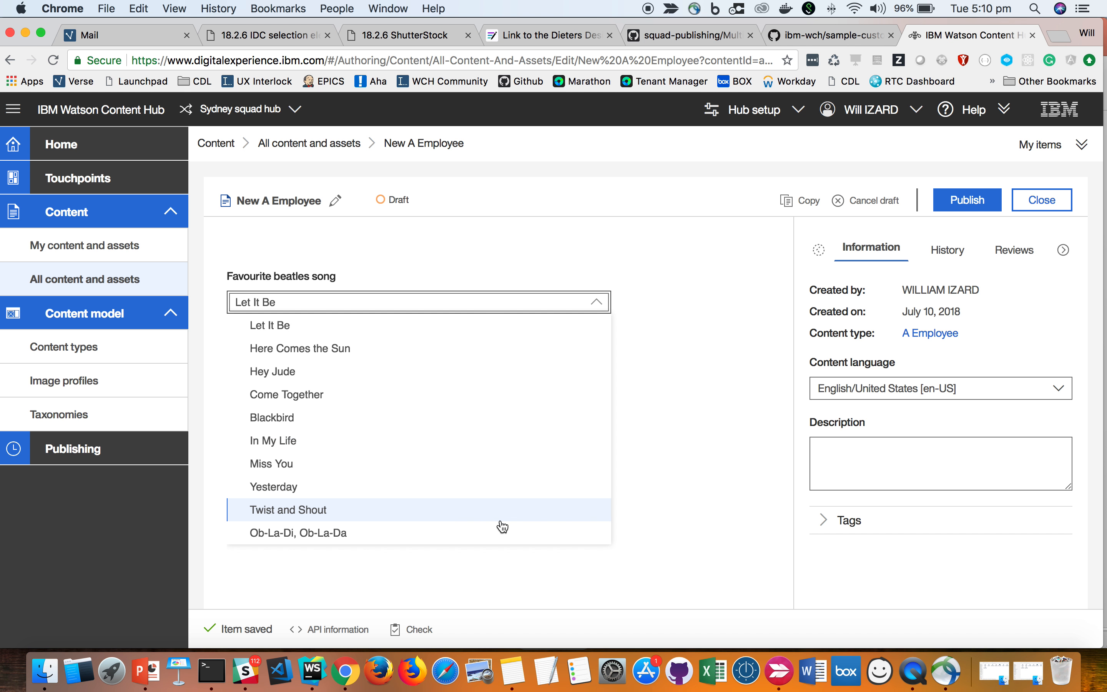
pyautogui.scroll(5, 696, 475)
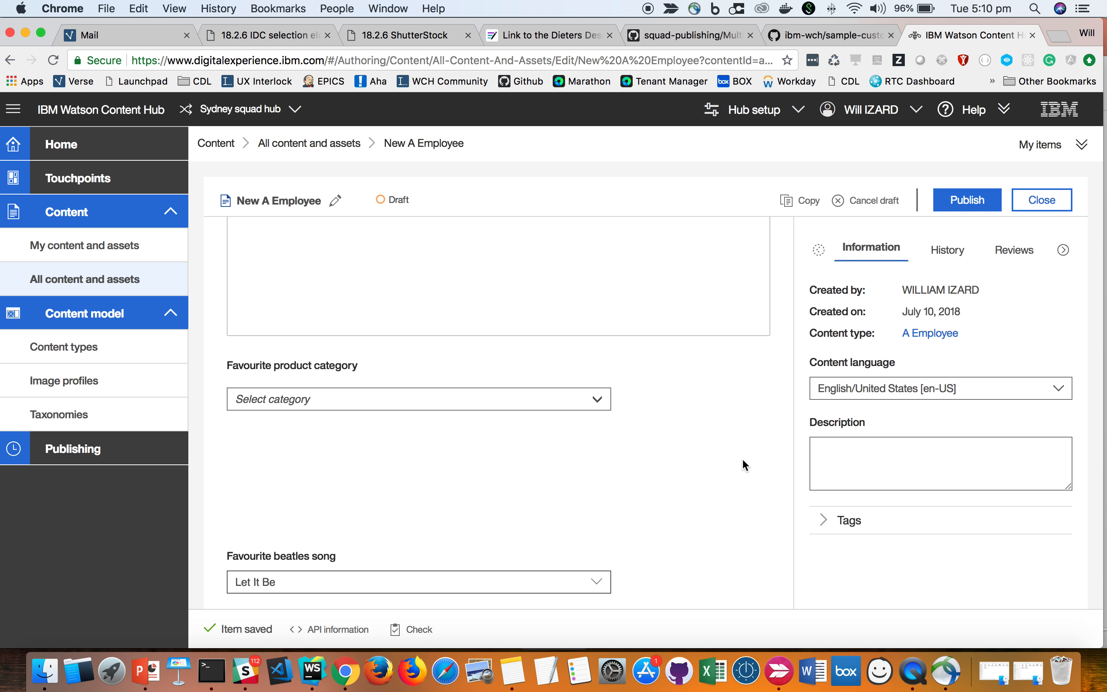
# Switch to the ibm-wch/sample-custom-element-ui repository on GitHub and highlight its web address.
pyautogui.click(822, 37)
pyautogui.scroll(15, 654, 262)
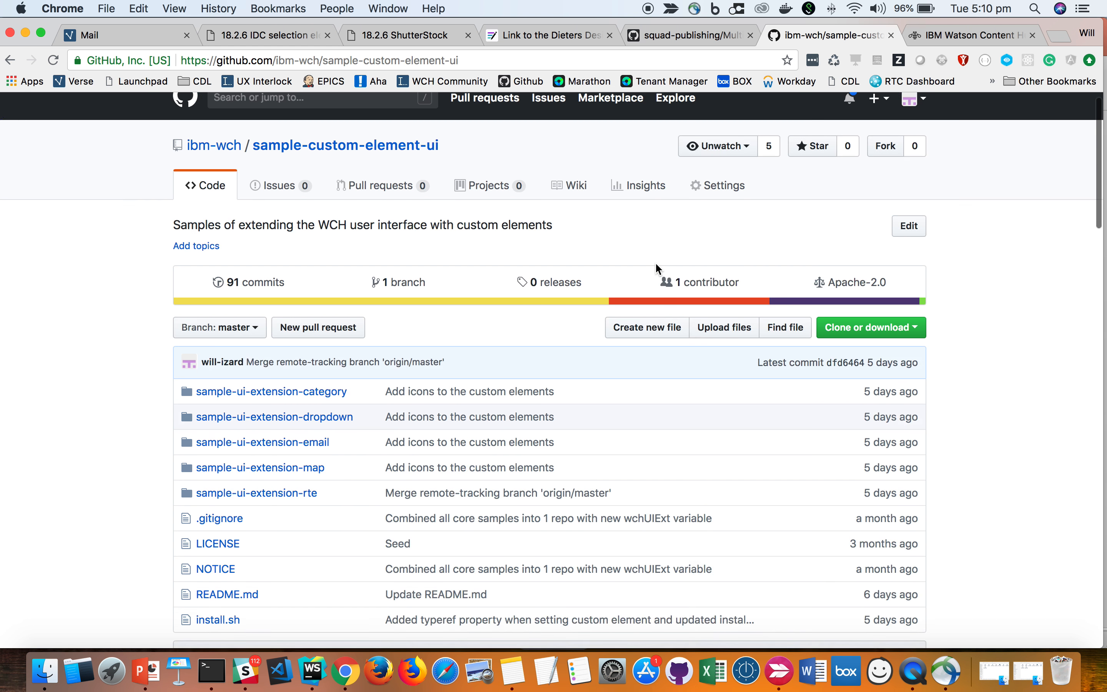
pyautogui.click(220, 60)
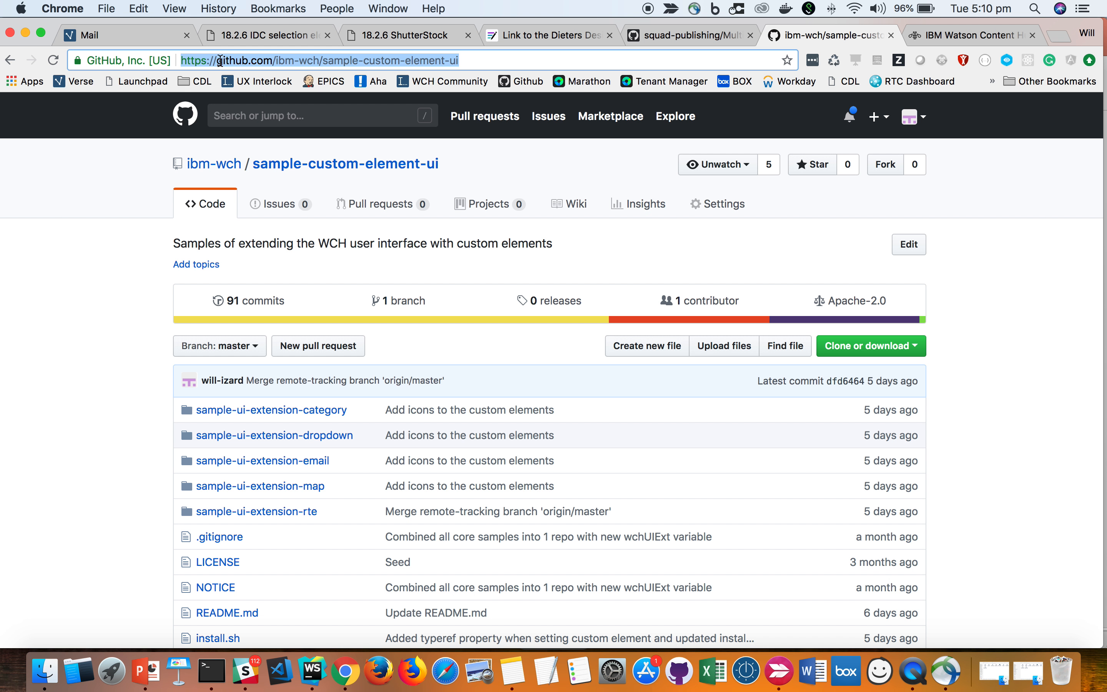
pyautogui.click(220, 61)
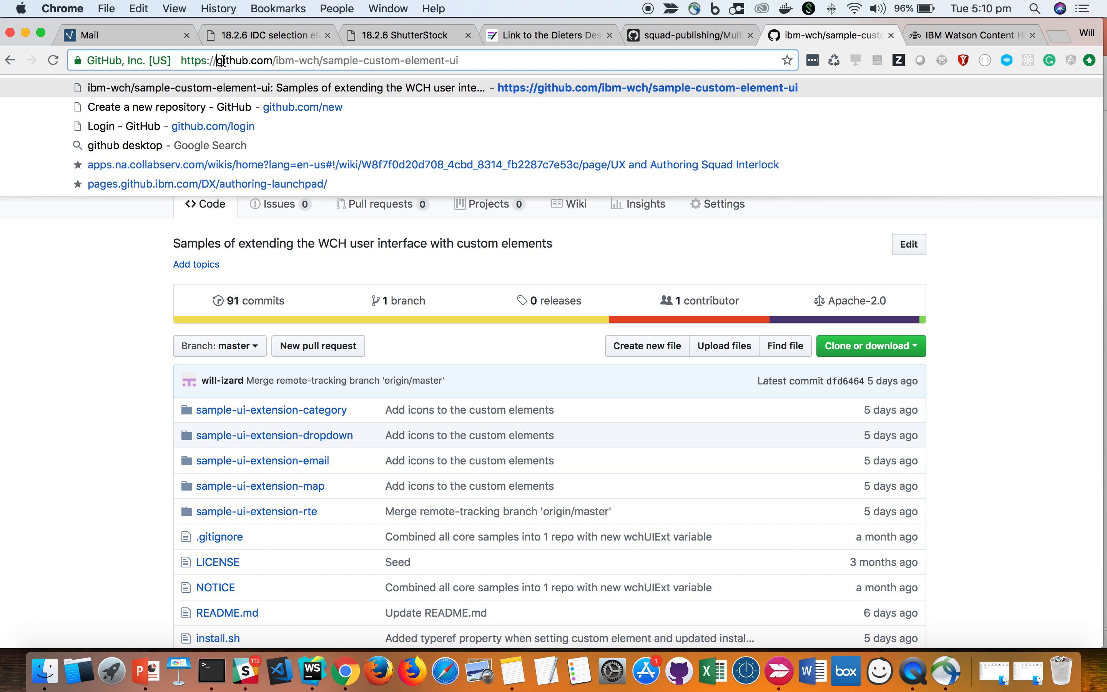
pyautogui.click(979, 311)
pyautogui.click(483, 61)
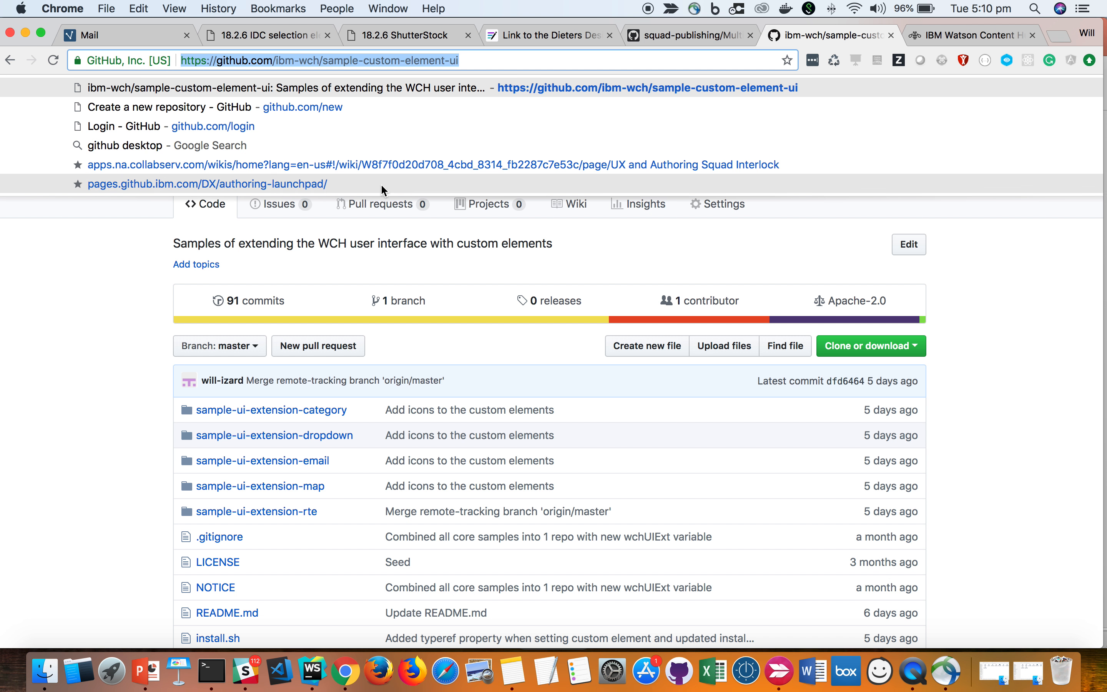
# Return from the GitHub repository to Watson Content Hub and open the A Employee content type.
pyautogui.click(1009, 371)
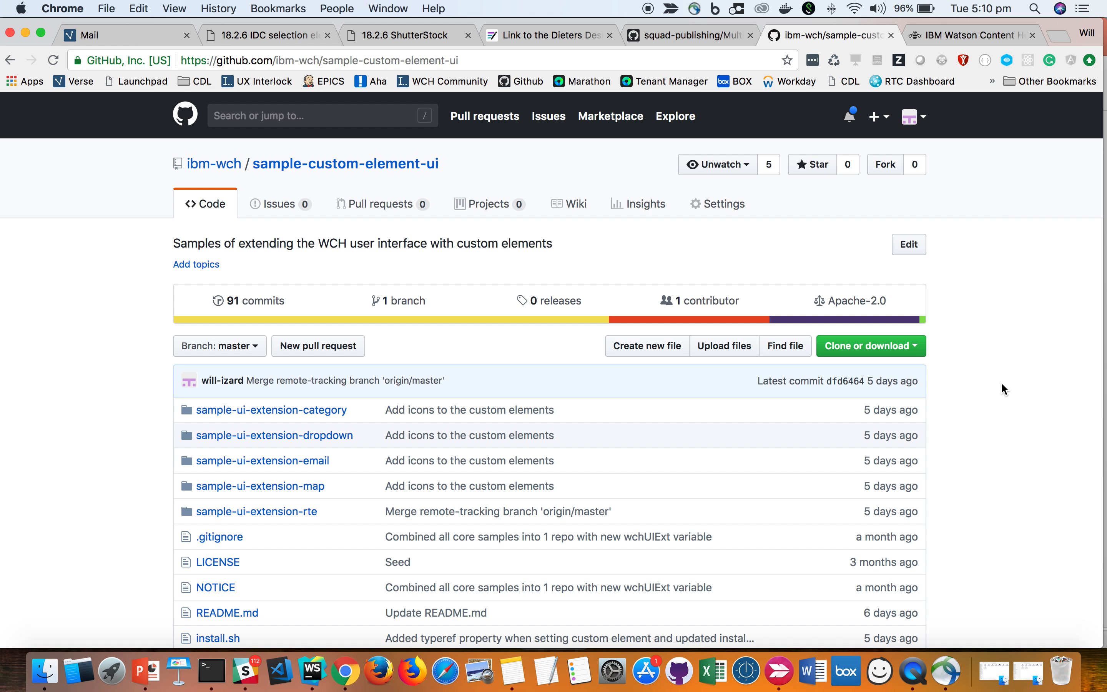
pyautogui.scroll(-3, 1001, 382)
pyautogui.click(957, 36)
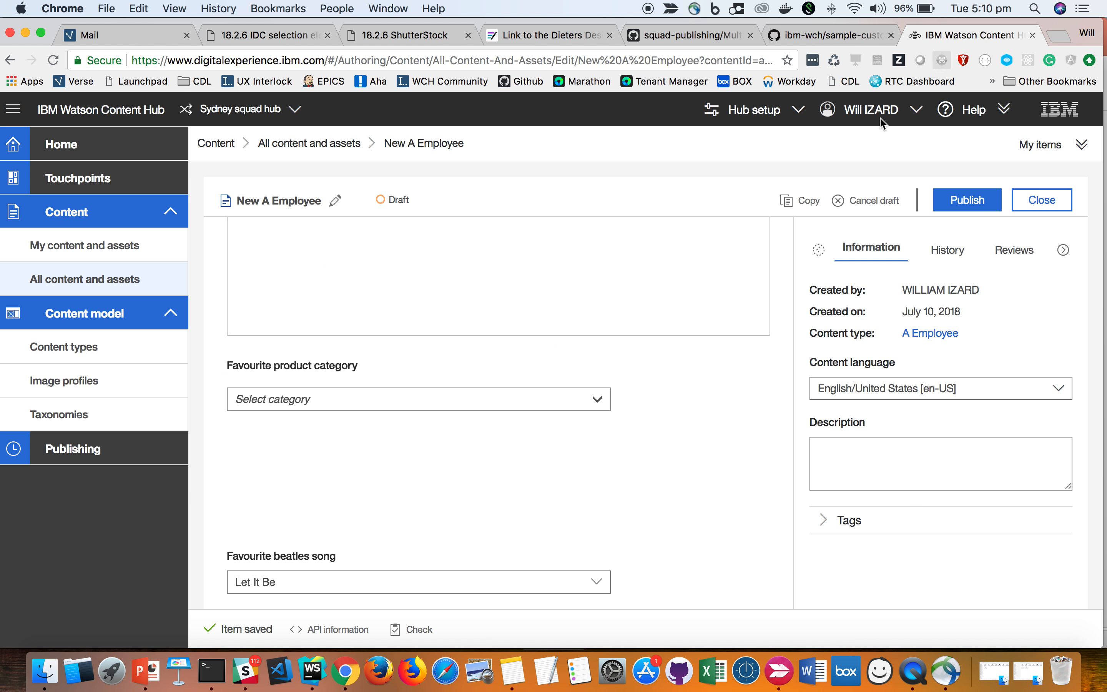
pyautogui.scroll(10, 431, 300)
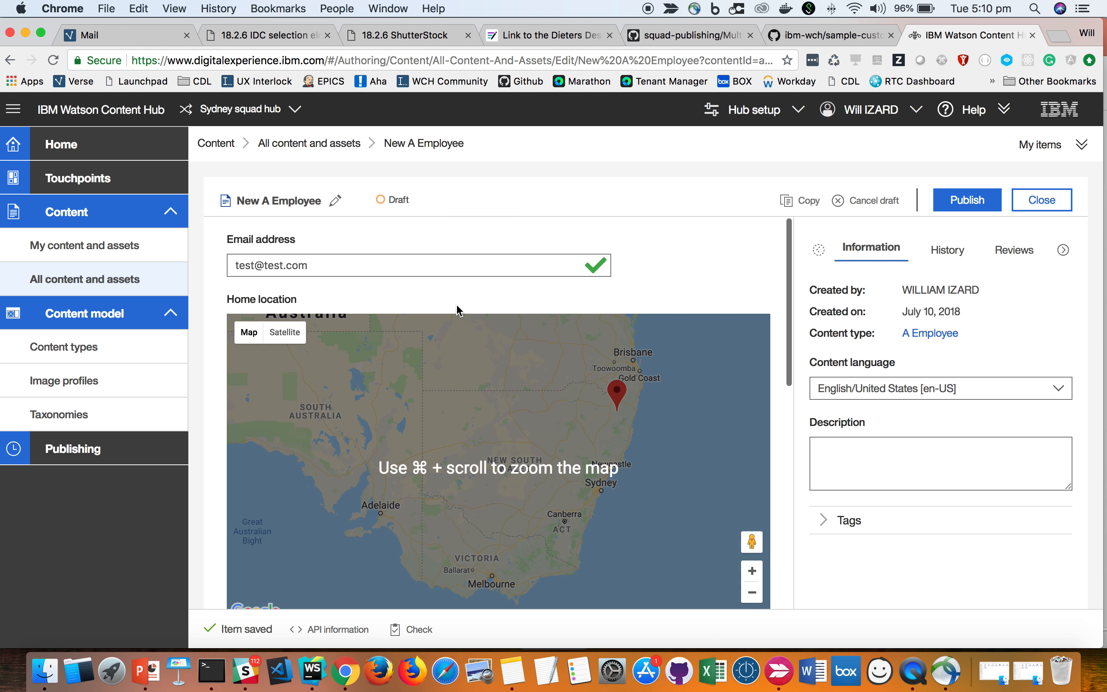
pyautogui.click(97, 346)
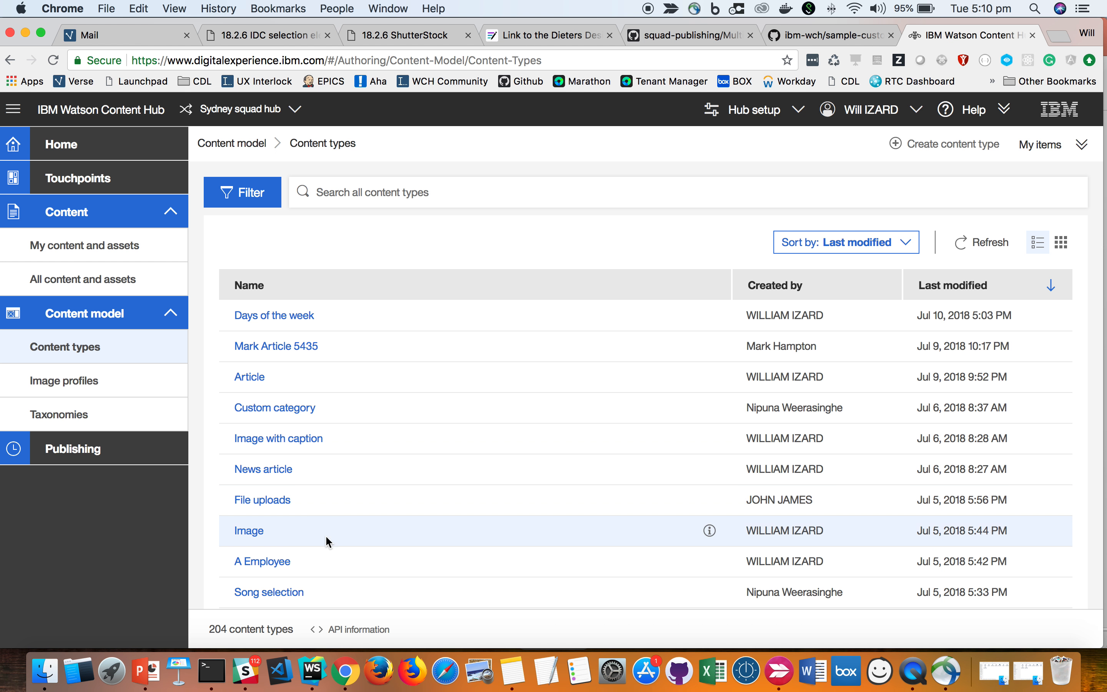
pyautogui.click(268, 562)
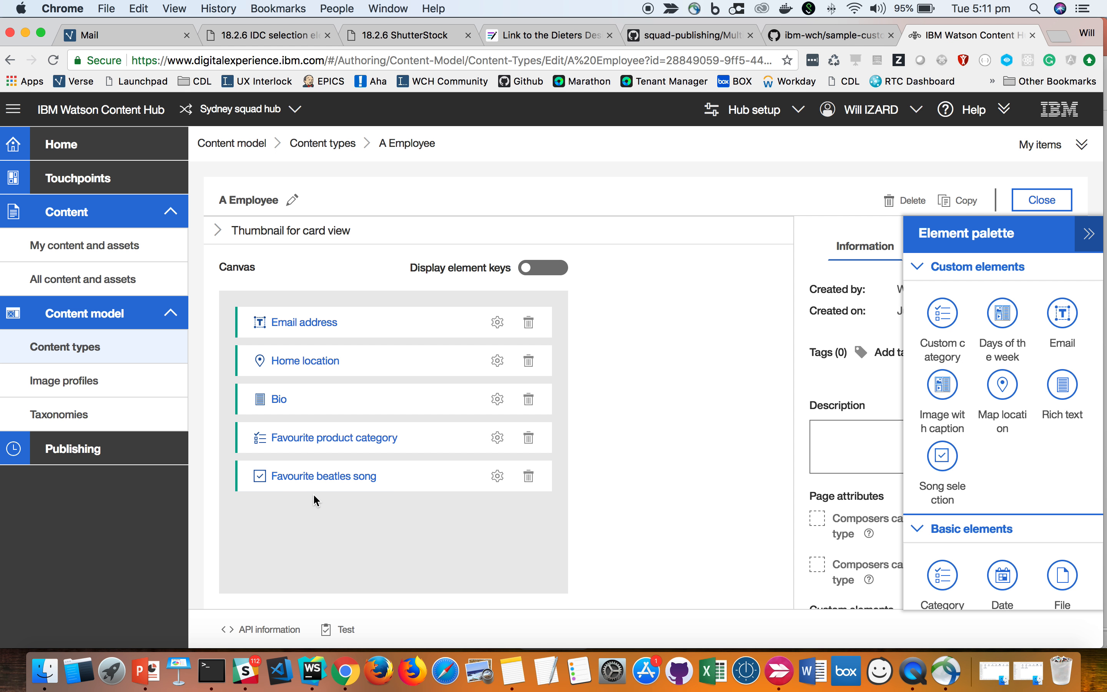
# Open the Email custom element type, review its custom element options and palette icon setting, and show the element palette.
pyautogui.click(286, 322)
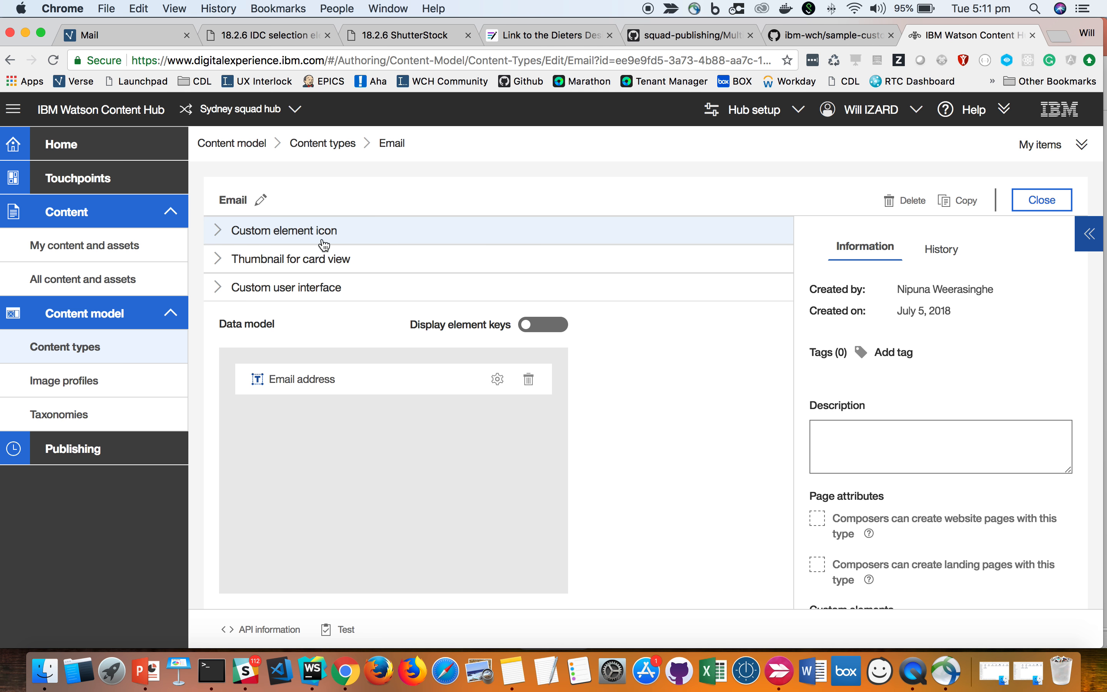
pyautogui.scroll(-5, 801, 493)
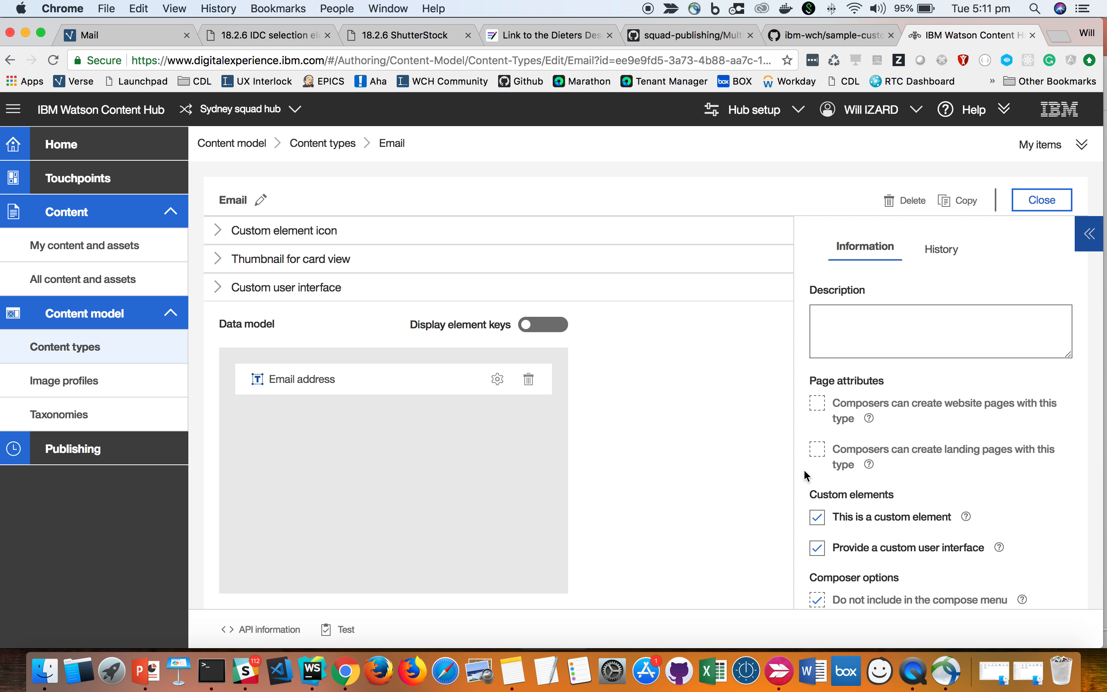
pyautogui.click(328, 233)
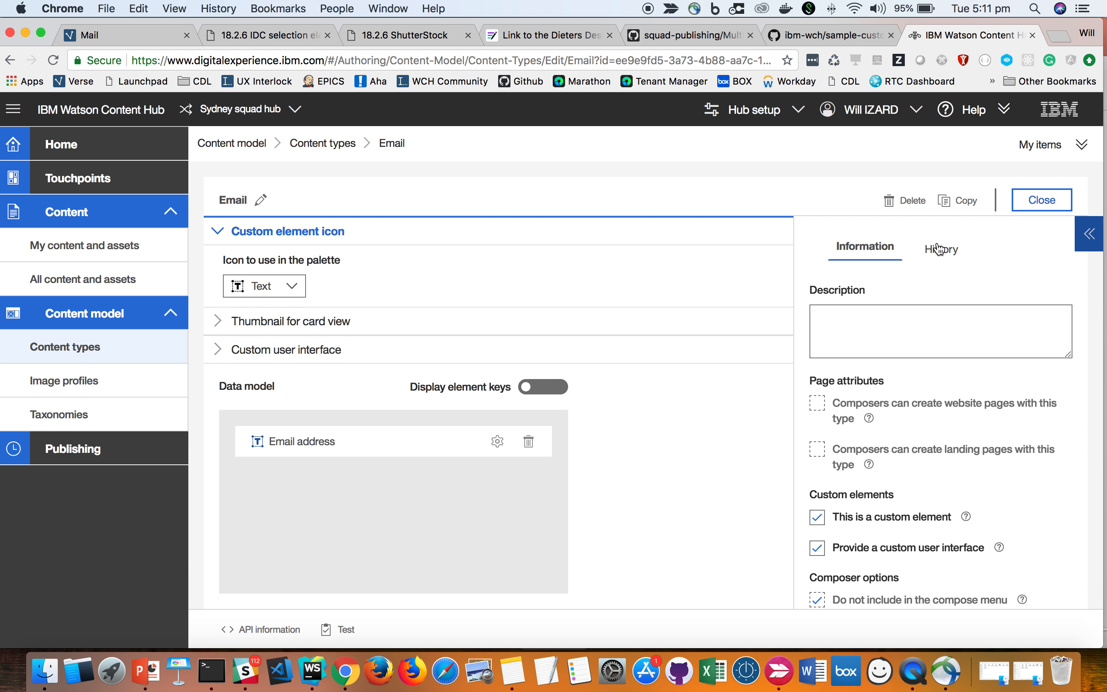
pyautogui.click(1089, 235)
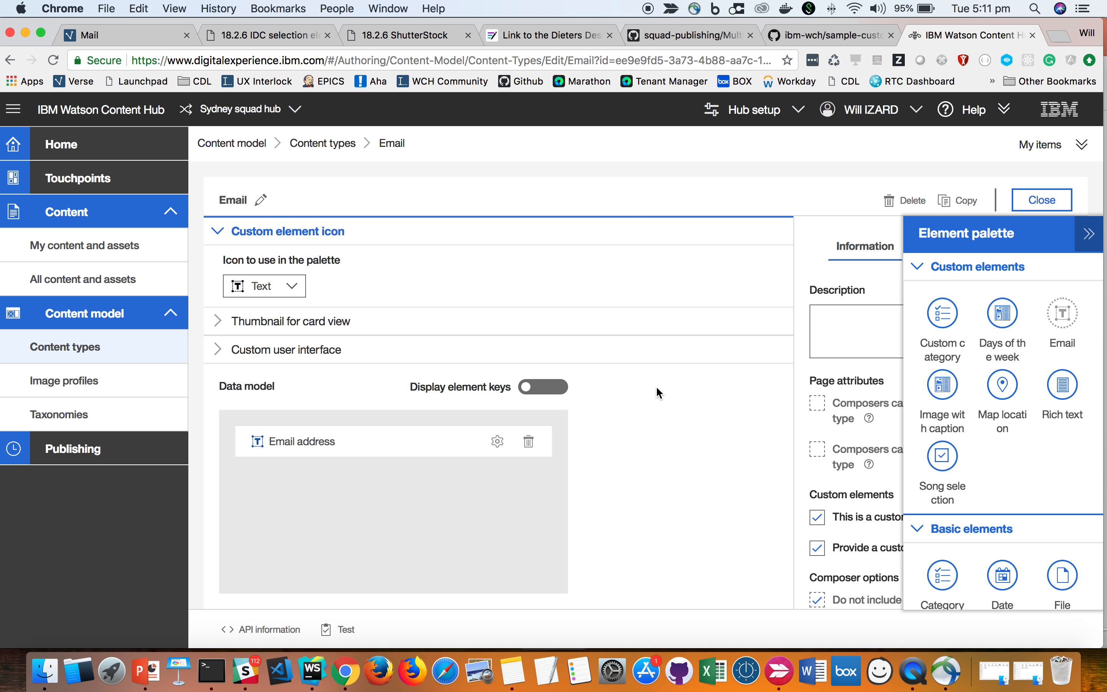
# Expand the Custom user interface section, collapse the Custom element icon section, and highlight the path /dxauth/ui-extension-email/index.html.
pyautogui.click(359, 354)
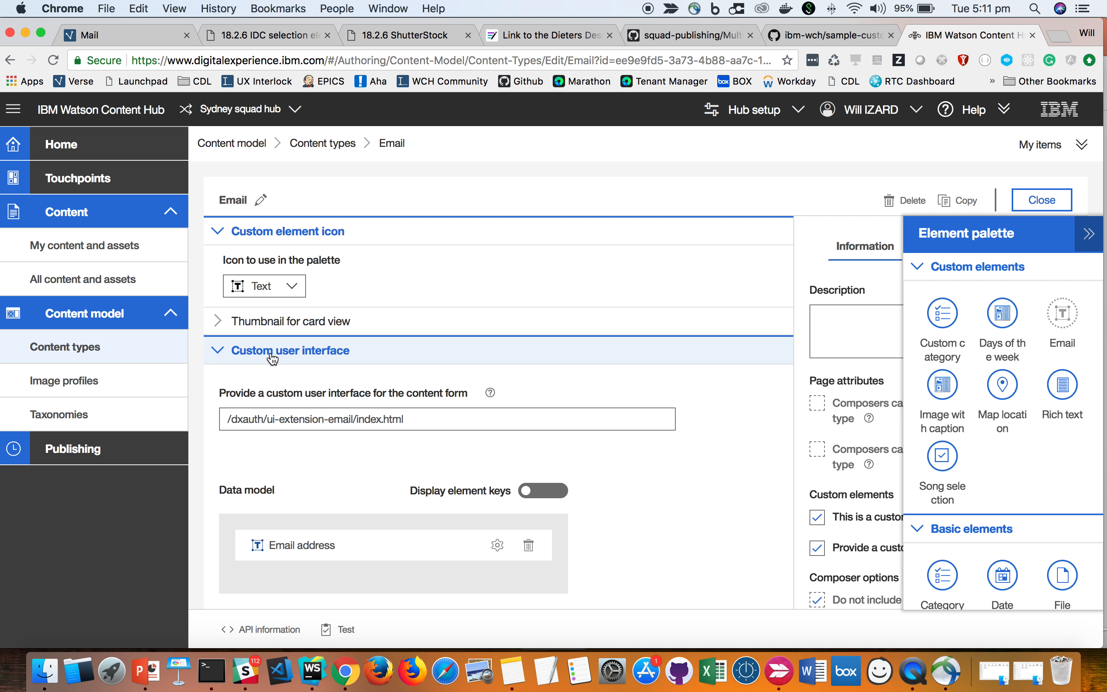
pyautogui.click(256, 229)
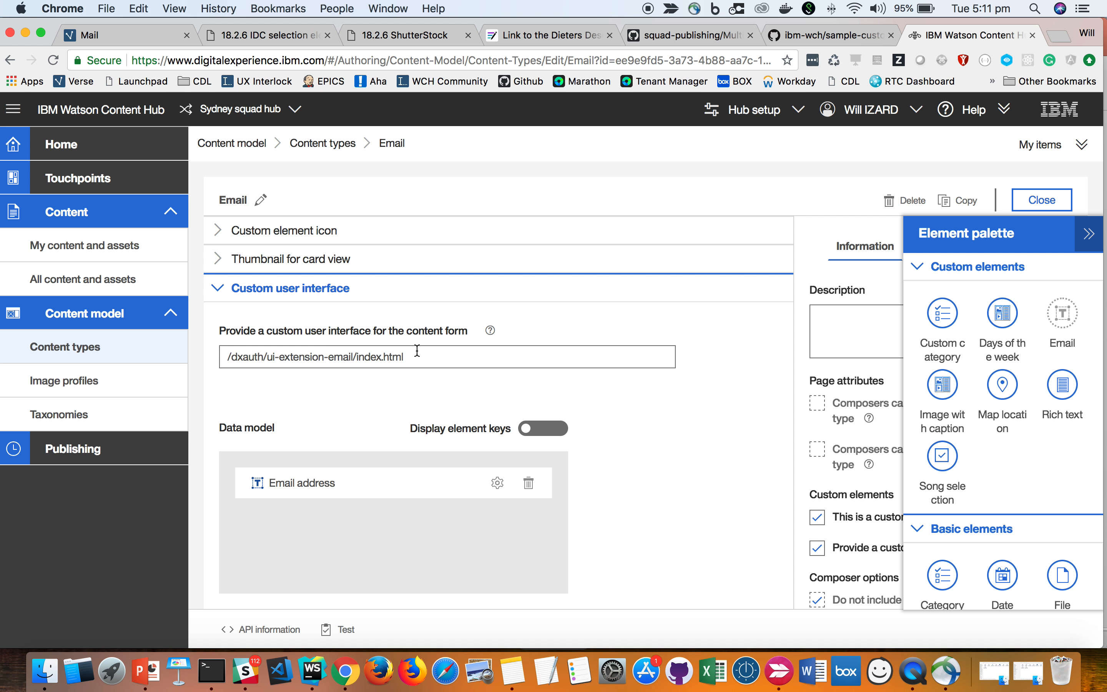
pyautogui.moveTo(440, 354); pyautogui.dragTo(169, 350)
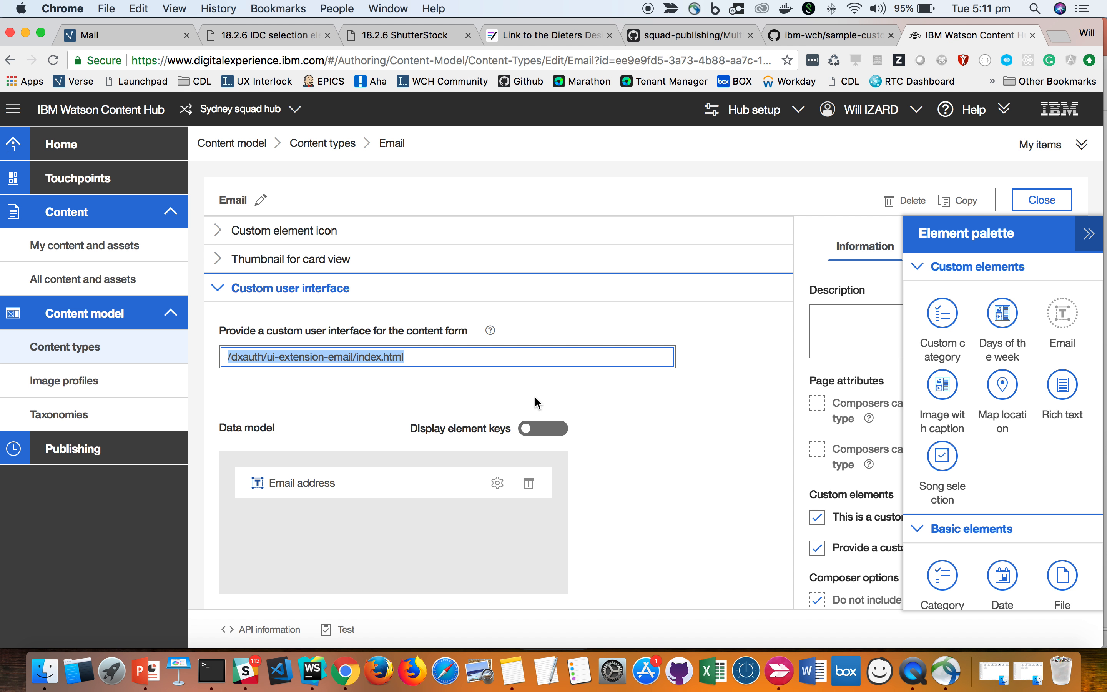
pyautogui.moveTo(431, 359); pyautogui.dragTo(219, 361)
pyautogui.moveTo(433, 360); pyautogui.dragTo(238, 365)
# Switch to the sample-custom-element-ui project in WebStorm and open index.html from the ui-extension-email folder.
pyautogui.click(317, 681)
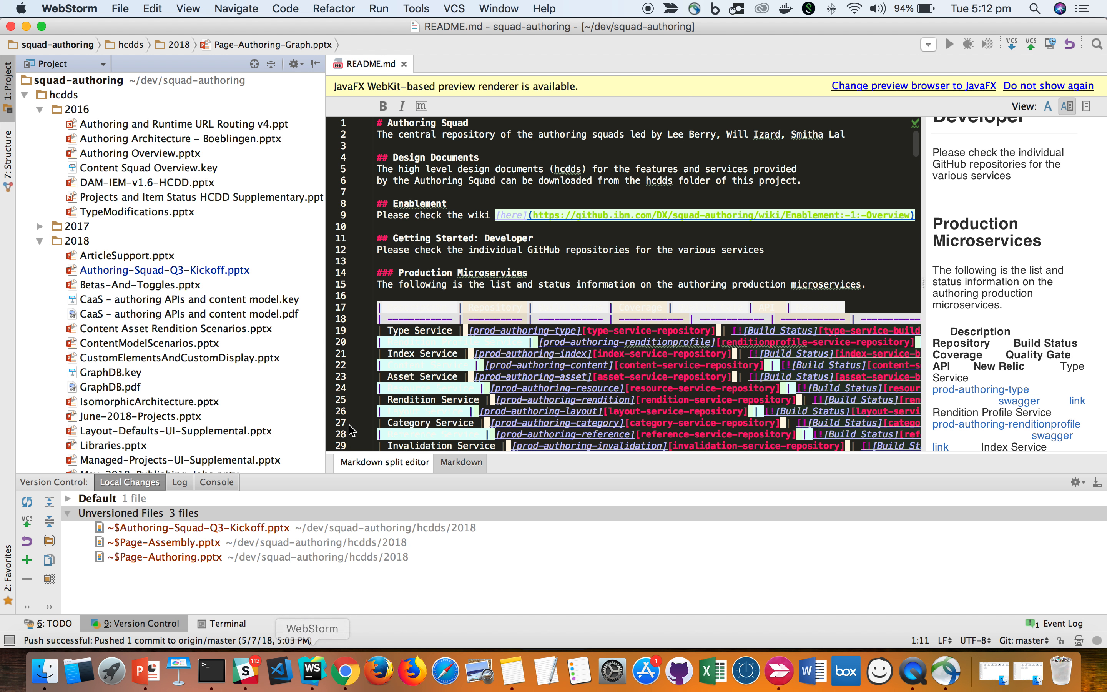
pyautogui.rightClick(321, 676)
pyautogui.click(539, 507)
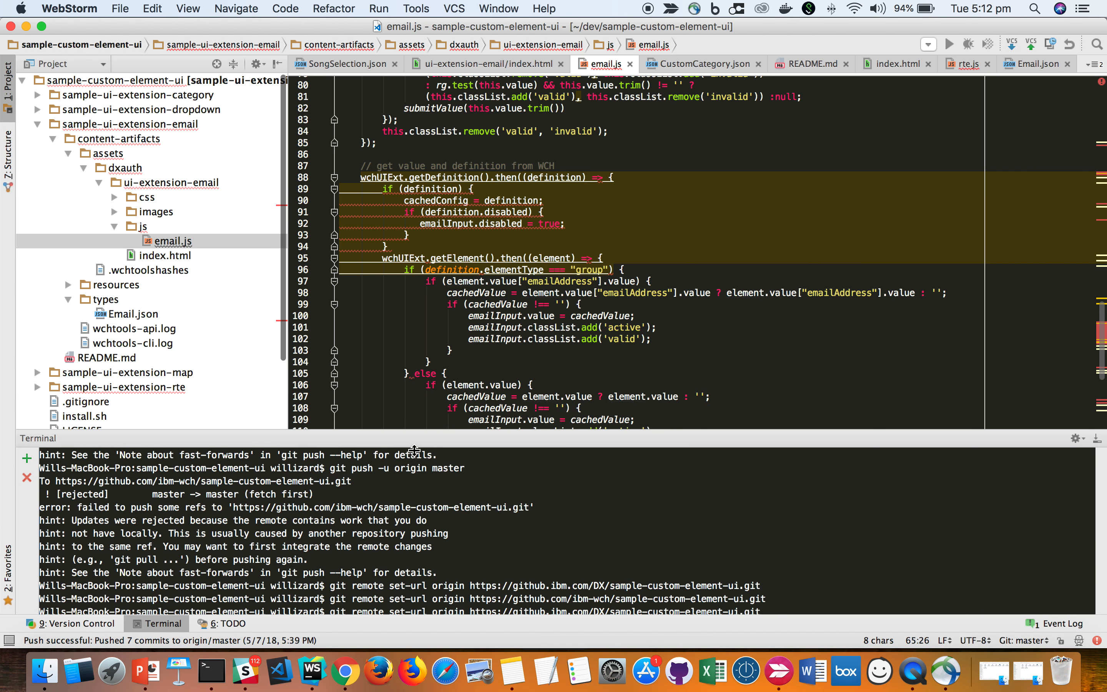
pyautogui.click(194, 247)
pyautogui.doubleClick(178, 255)
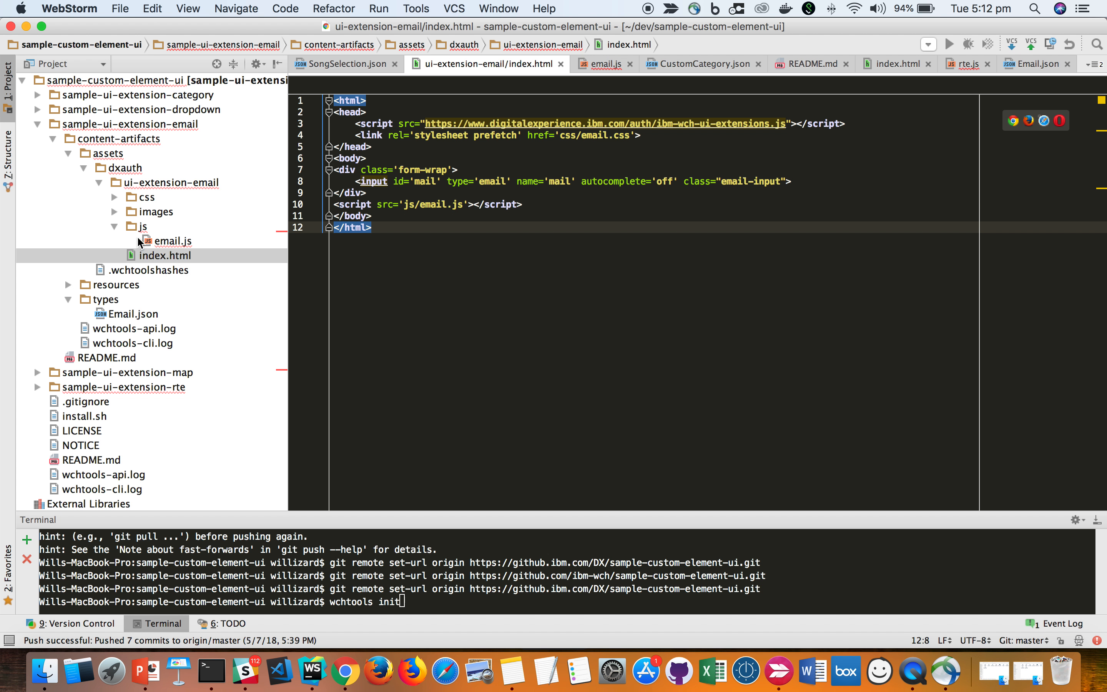
# Expand the images and css folders of ui-extension-email and open email.js from its js folder.
pyautogui.click(115, 212)
pyautogui.click(115, 197)
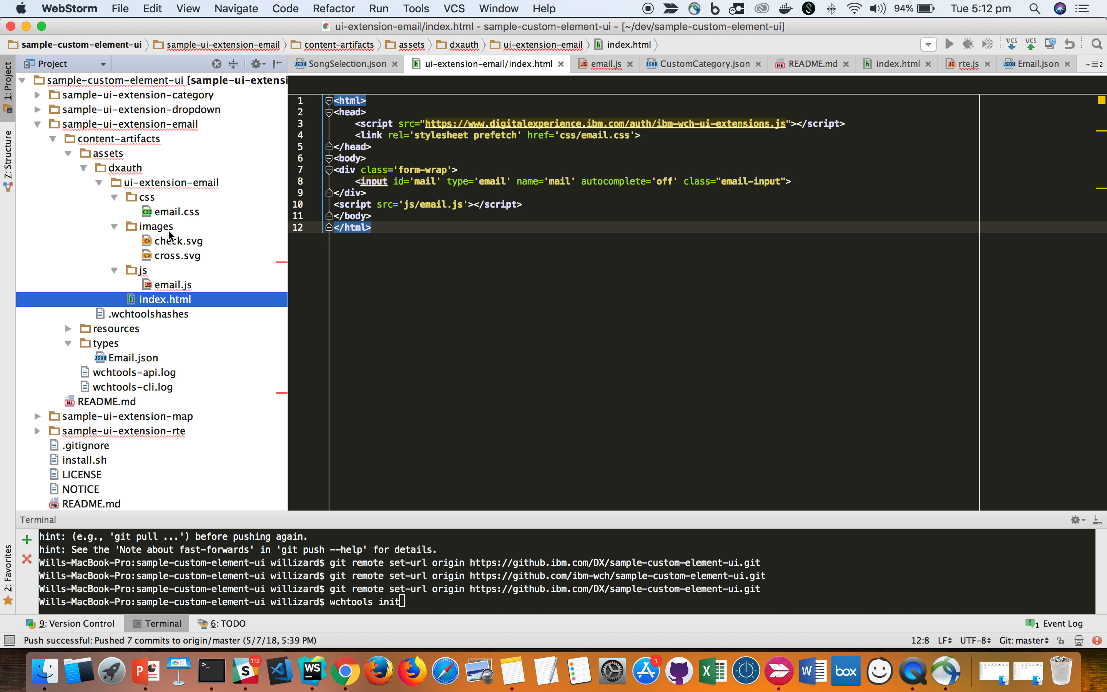
pyautogui.doubleClick(173, 285)
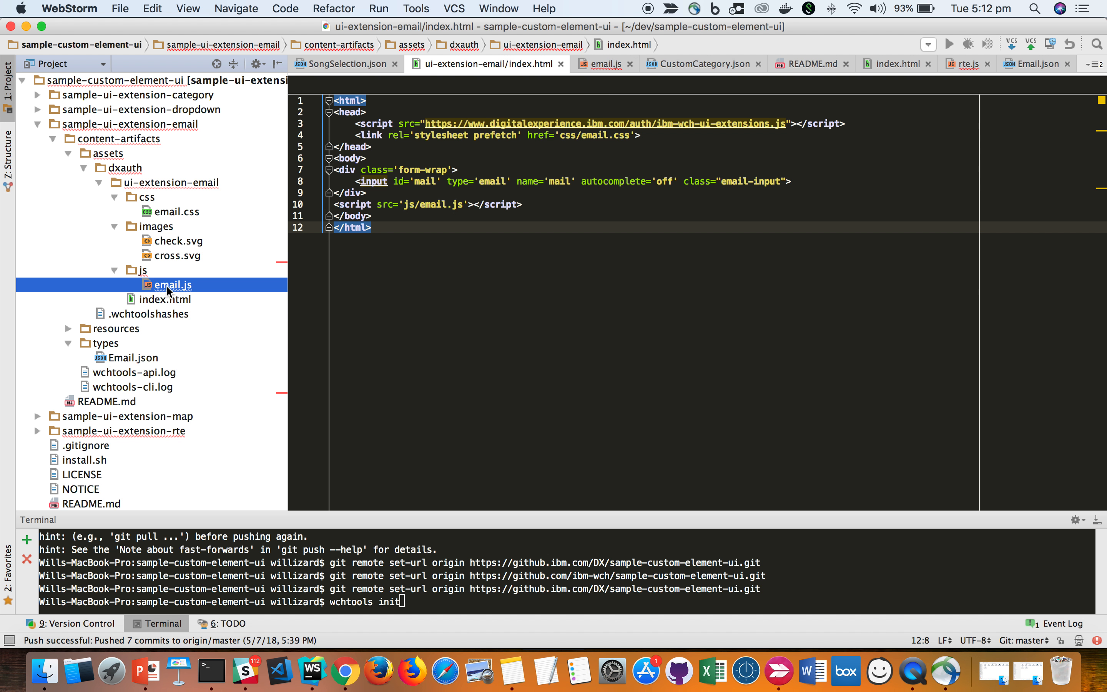
pyautogui.click(773, 340)
# Examine the submitValue function in email.js and highlight the wchUIExt.setElement call in its else branch.
pyautogui.scroll(15, 742, 334)
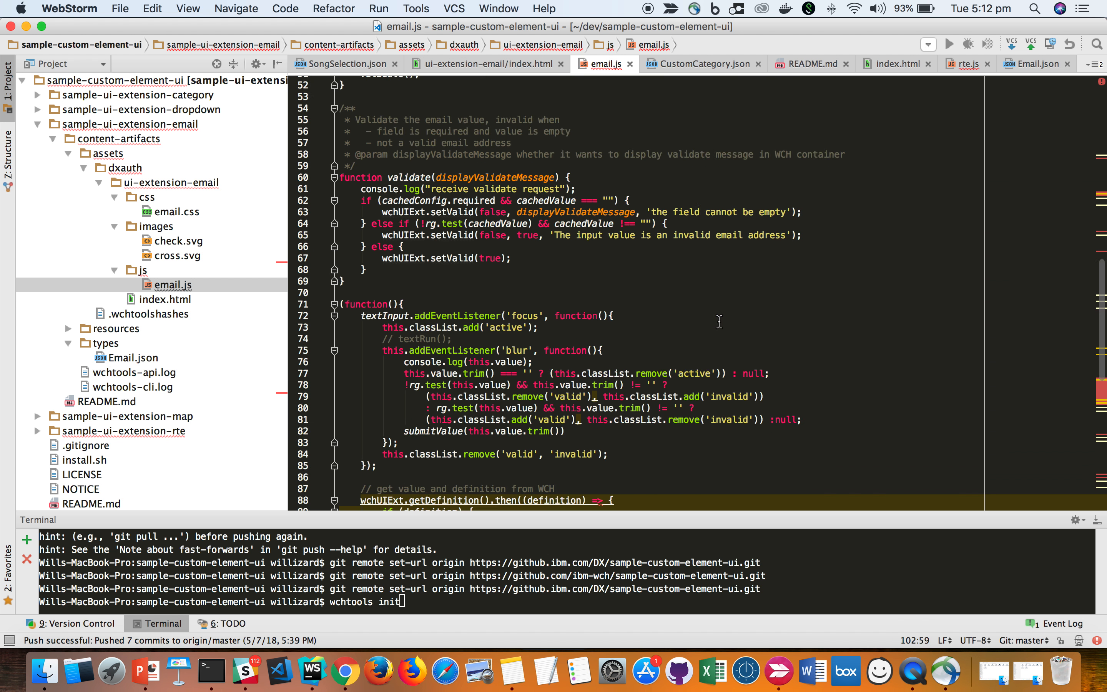
pyautogui.scroll(-8, 721, 326)
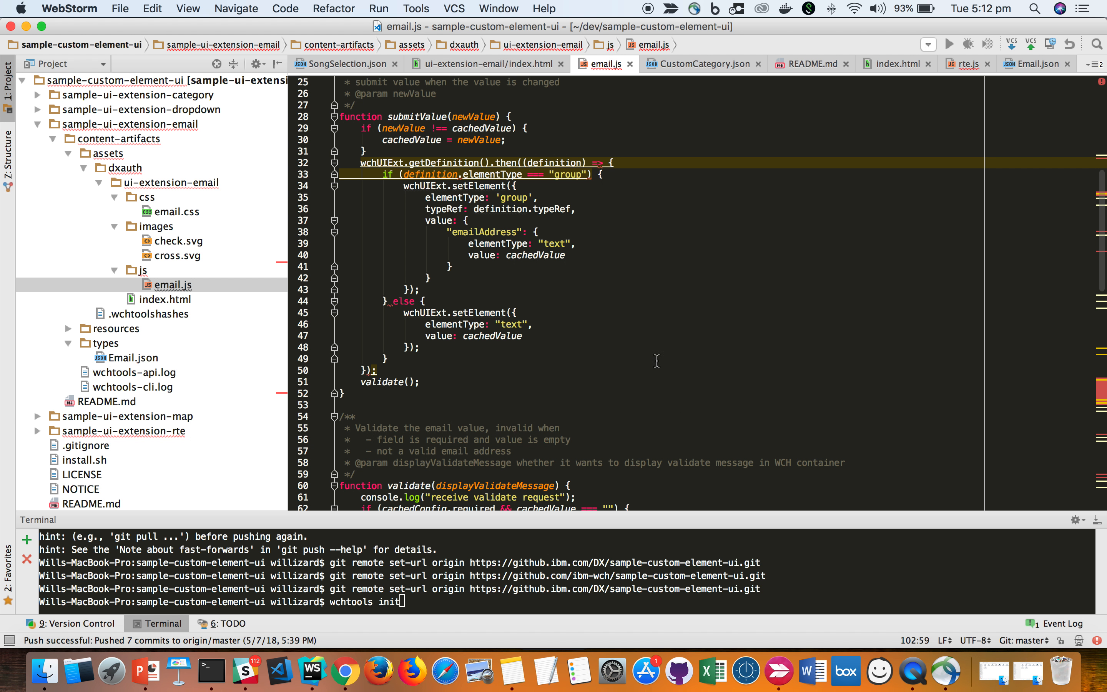
pyautogui.scroll(-1, 677, 293)
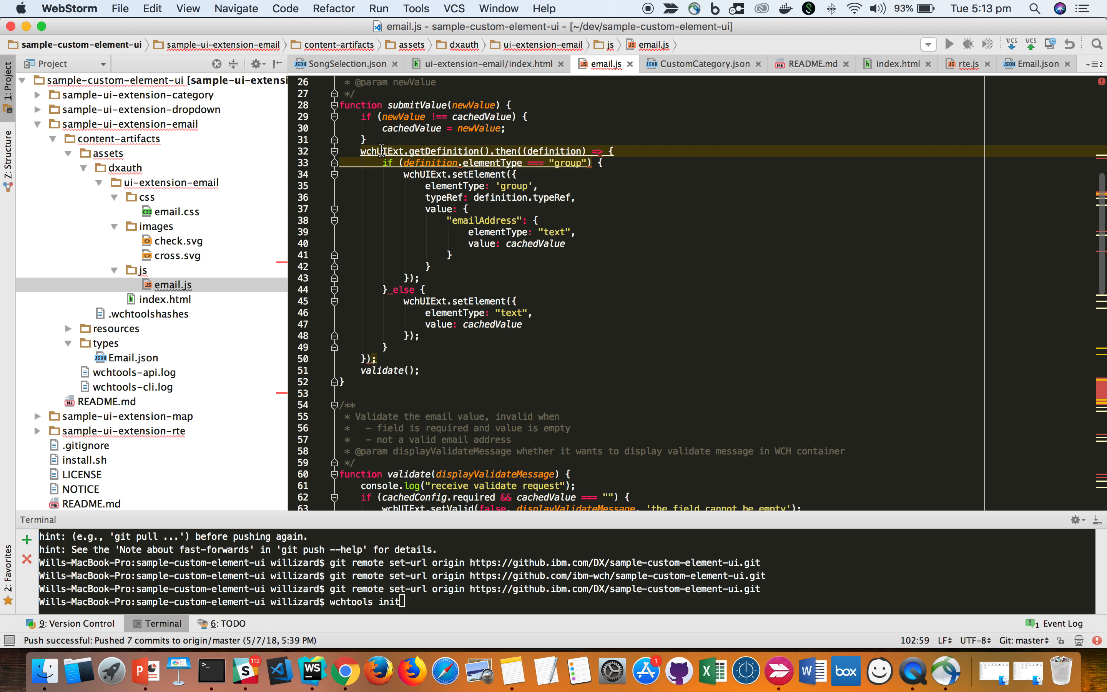
pyautogui.doubleClick(421, 301)
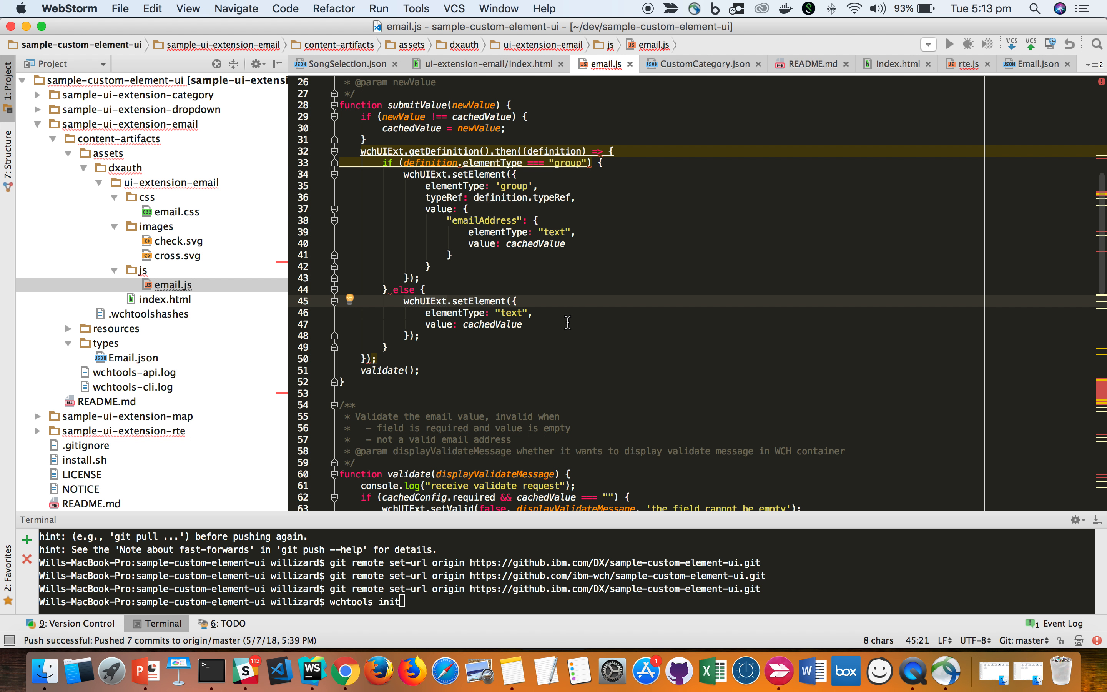
pyautogui.click(548, 326)
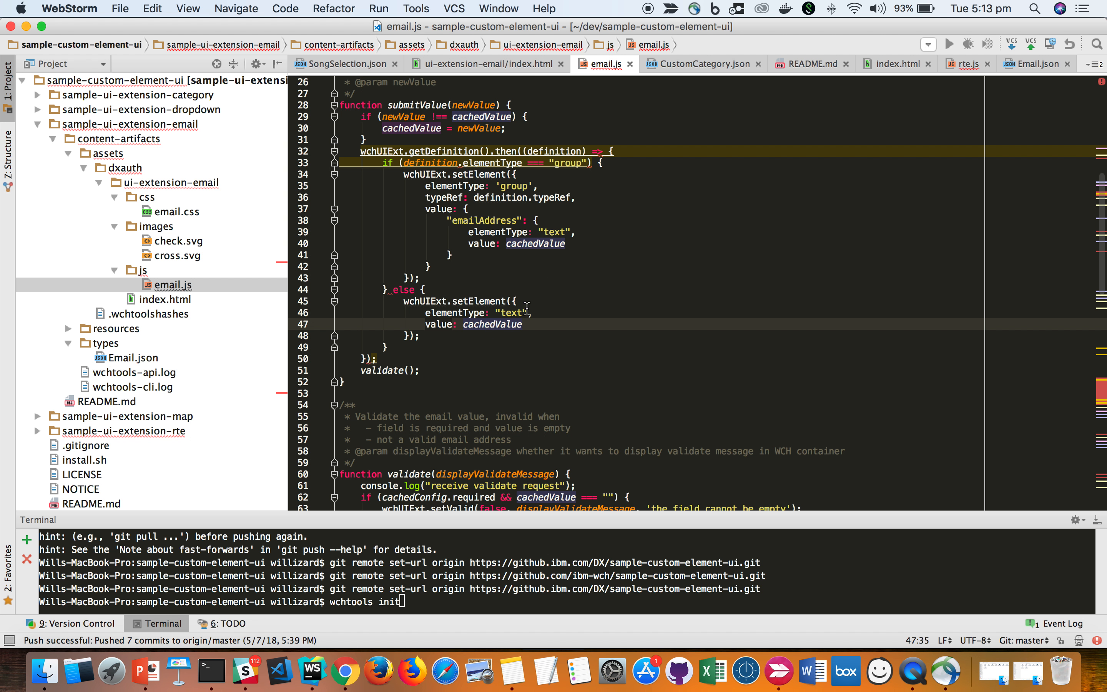
pyautogui.hotkey('alt', 'Up')
pyautogui.hotkey('alt', 'Up')
pyautogui.hotkey('alt', 'Up')
pyautogui.hotkey('alt', 'Up')
pyautogui.hotkey('alt', 'Up')
pyautogui.hotkey('alt', 'Up')
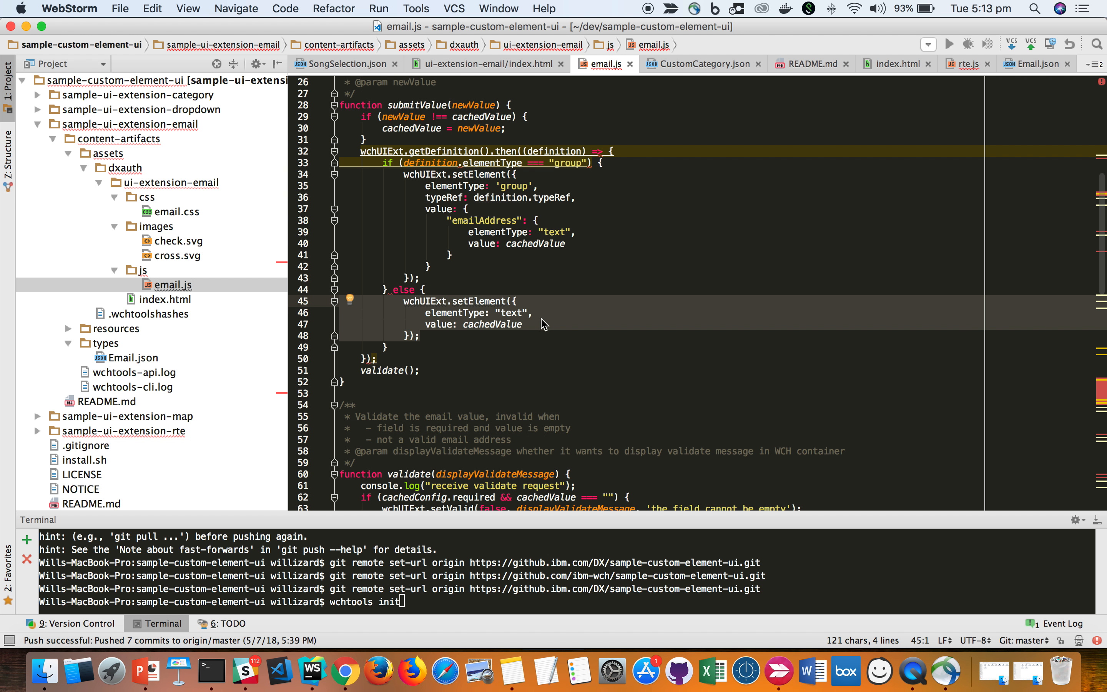
pyautogui.click(586, 346)
# Examine the validate function and highlight the setValid method in its empty-field check.
pyautogui.scroll(-8, 592, 344)
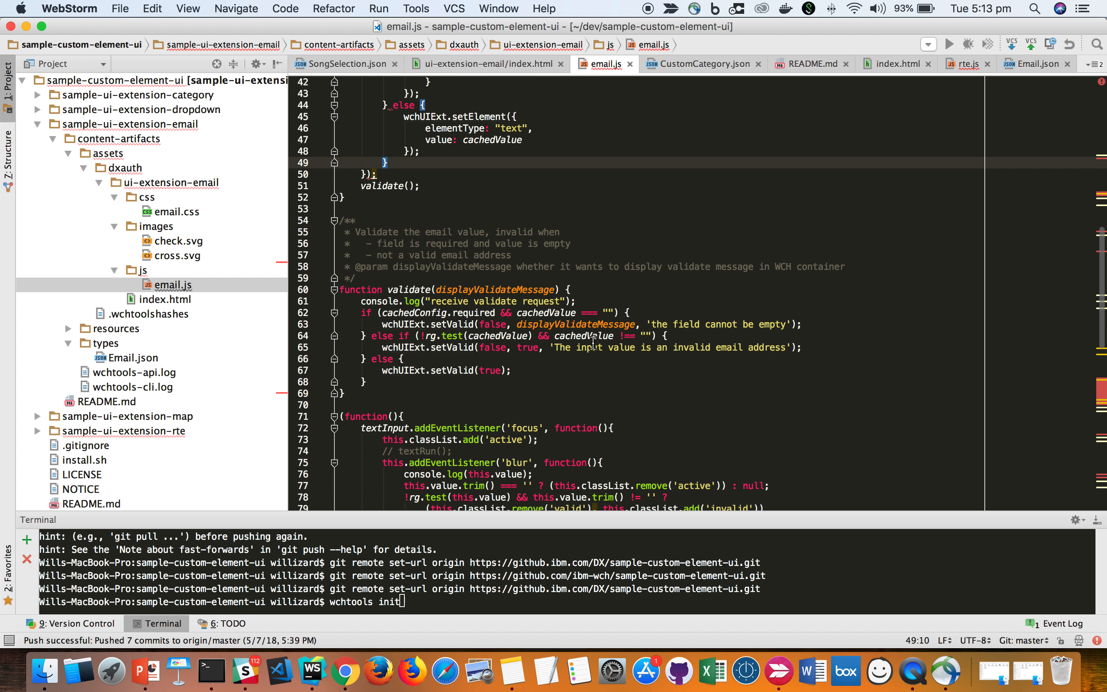
pyautogui.doubleClick(440, 232)
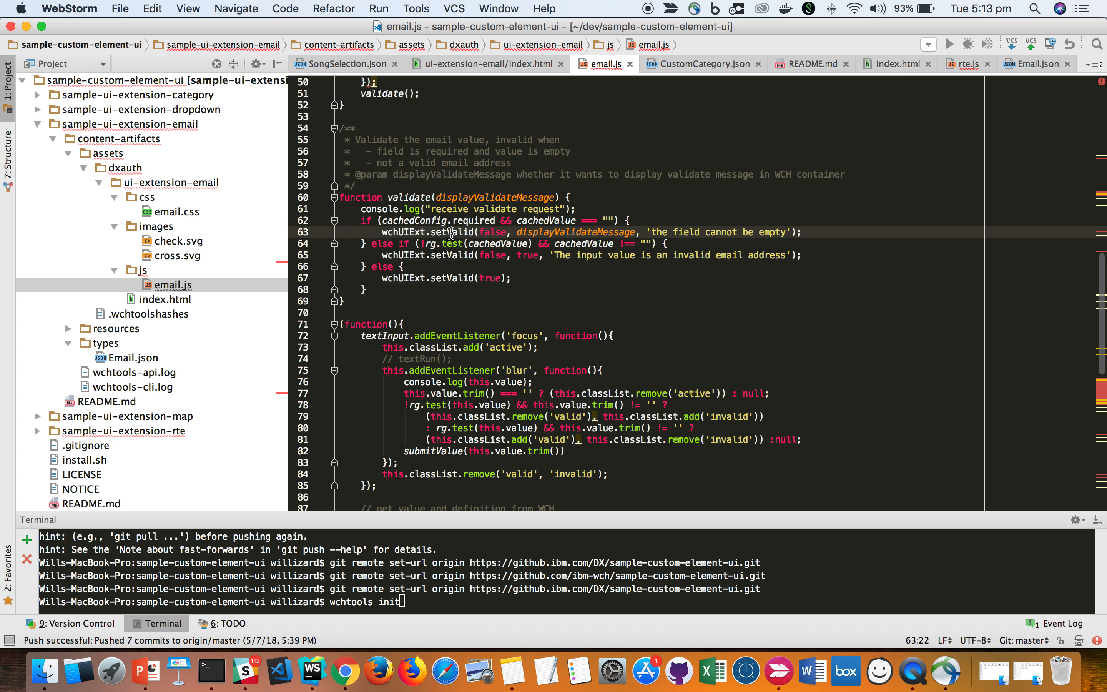
pyautogui.moveTo(471, 234)
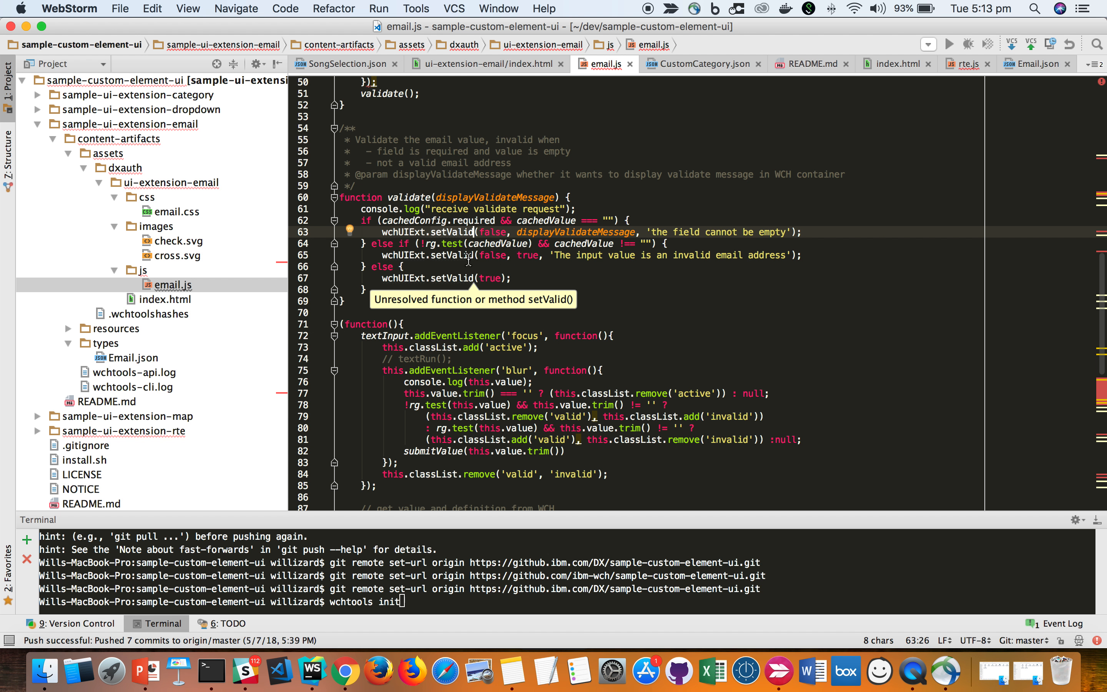
pyautogui.click(580, 278)
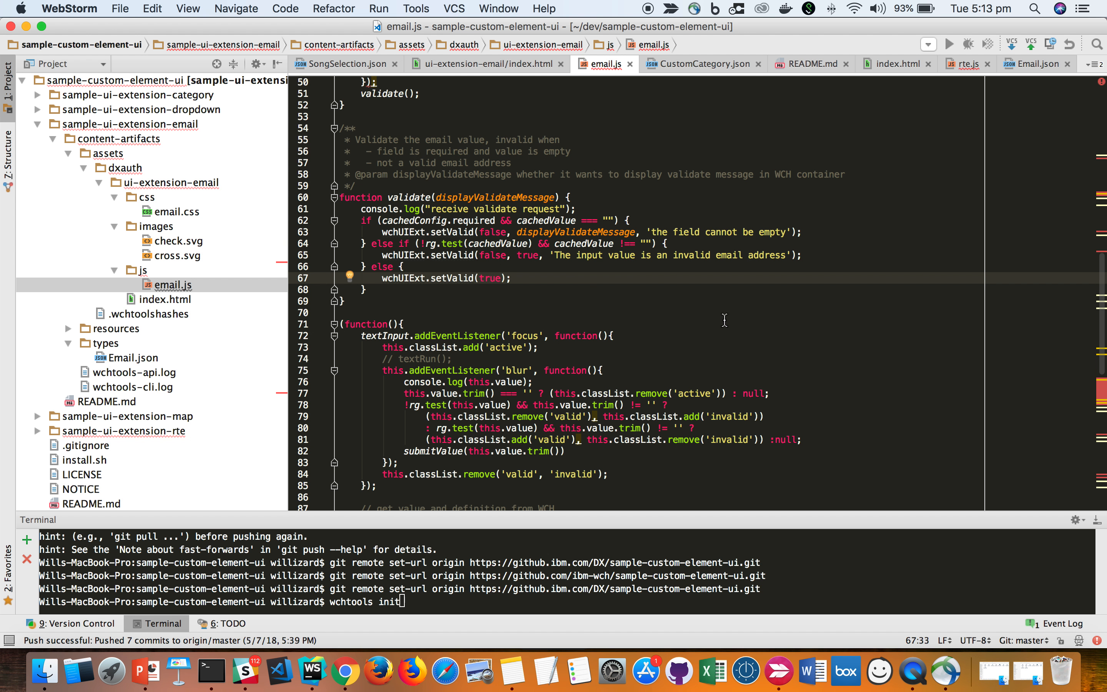
# Examine the code that gets the value and definition from WCH, highlighting wchUIExt in the getDefinition call.
pyautogui.scroll(-4, 713, 319)
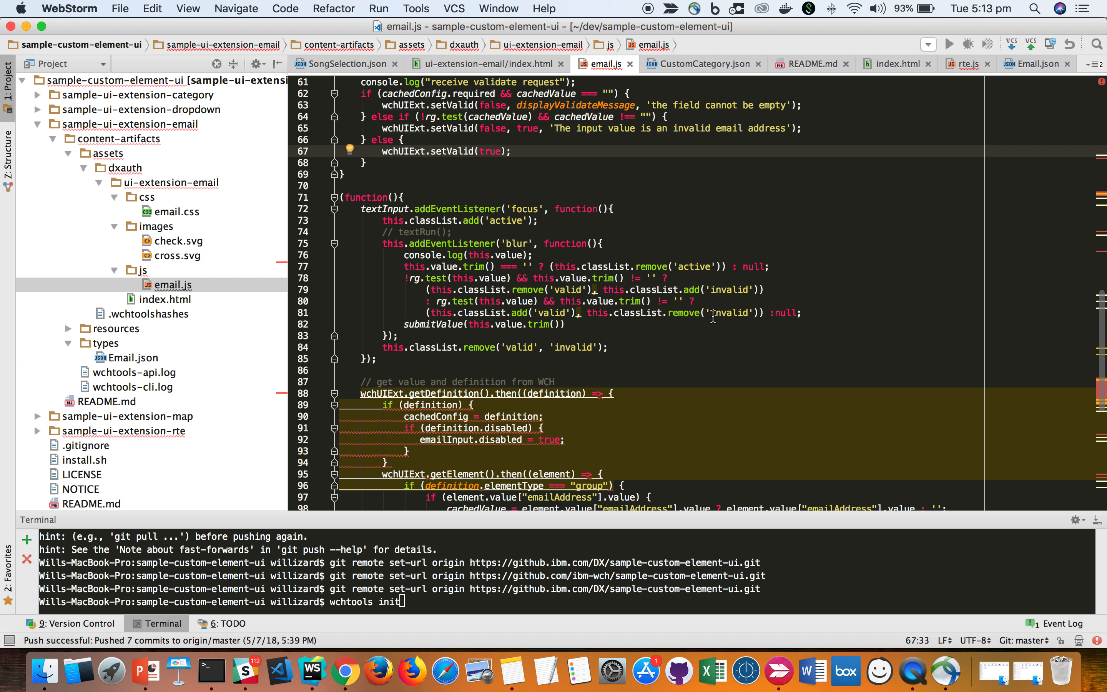
pyautogui.scroll(-8, 712, 317)
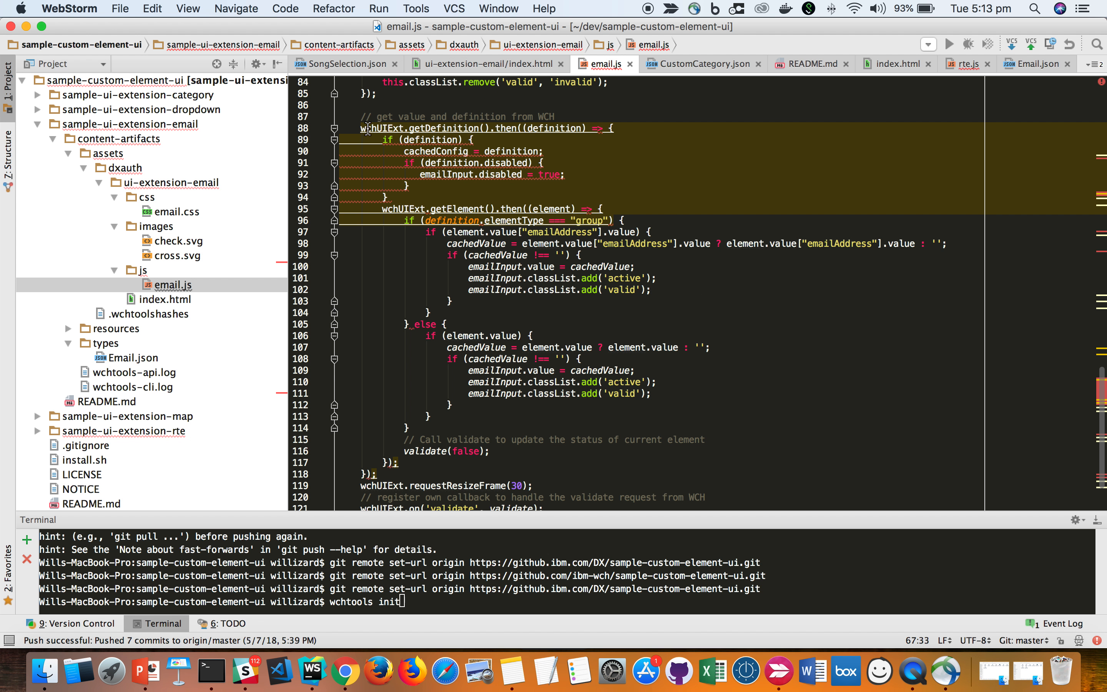
pyautogui.doubleClick(374, 128)
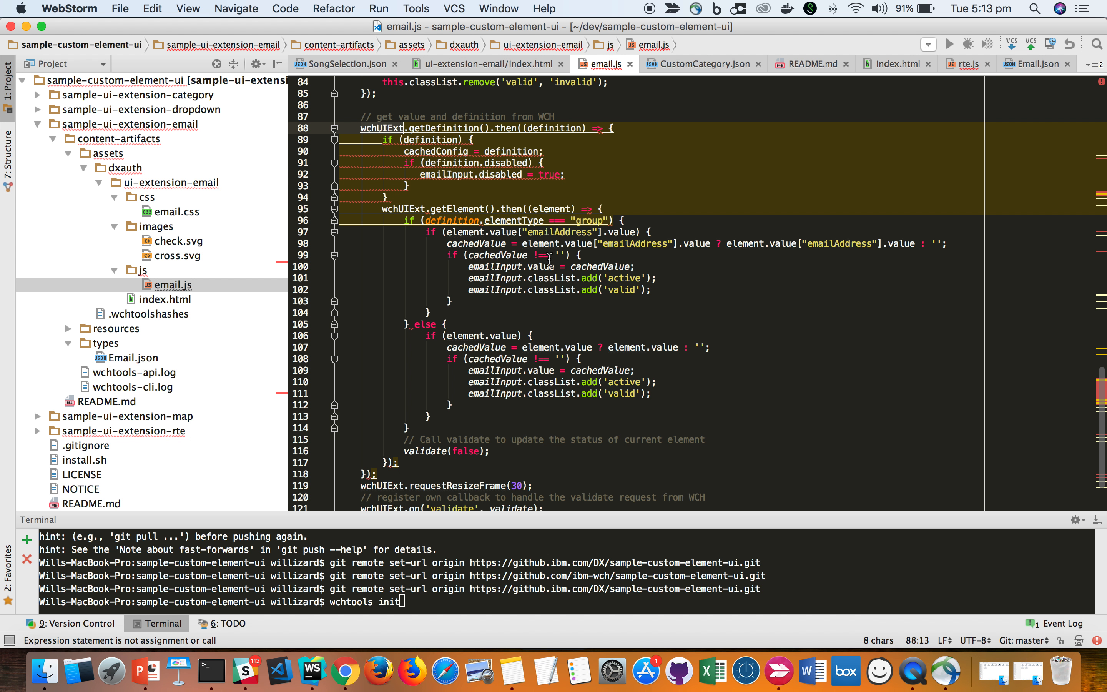
pyautogui.scroll(-2, 712, 392)
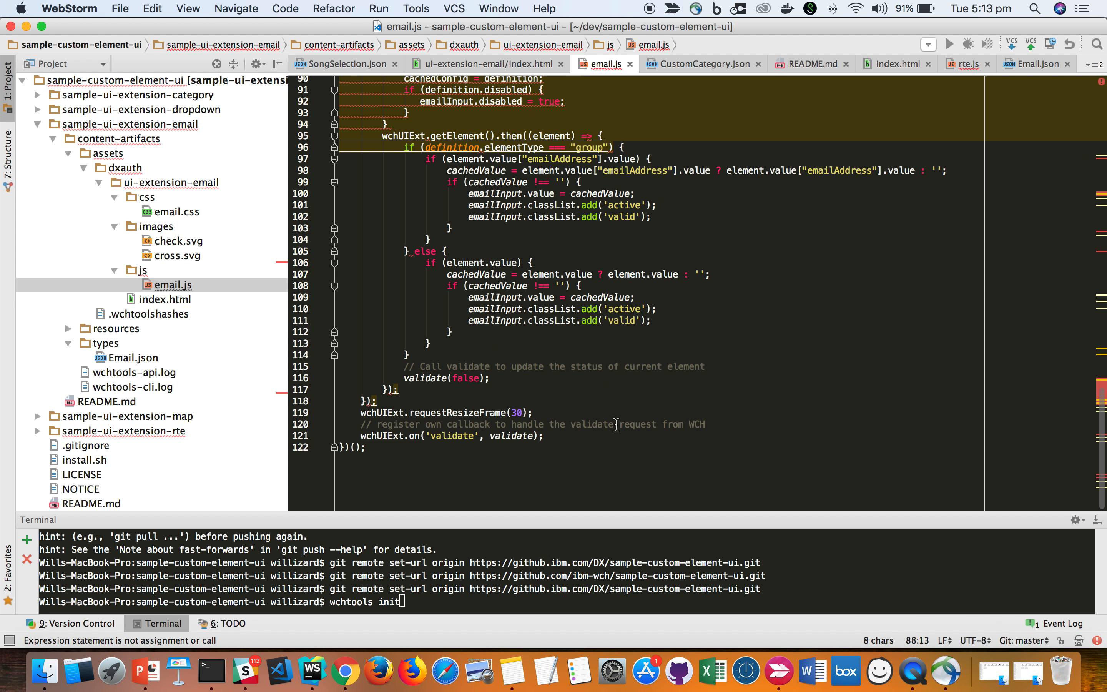
# Highlight the wchUIExt.requestResizeFrame(30) call and place the cursor at the end of the validate callback registration.
pyautogui.click(397, 412)
pyautogui.doubleClick(460, 412)
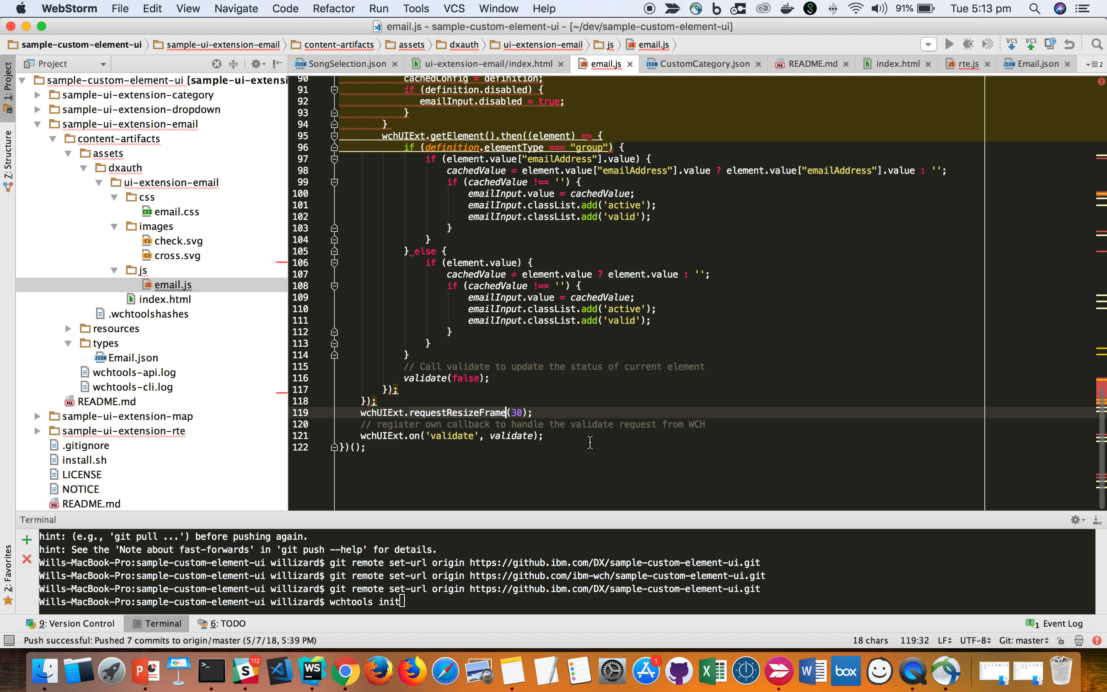
pyautogui.moveTo(564, 414); pyautogui.dragTo(360, 413)
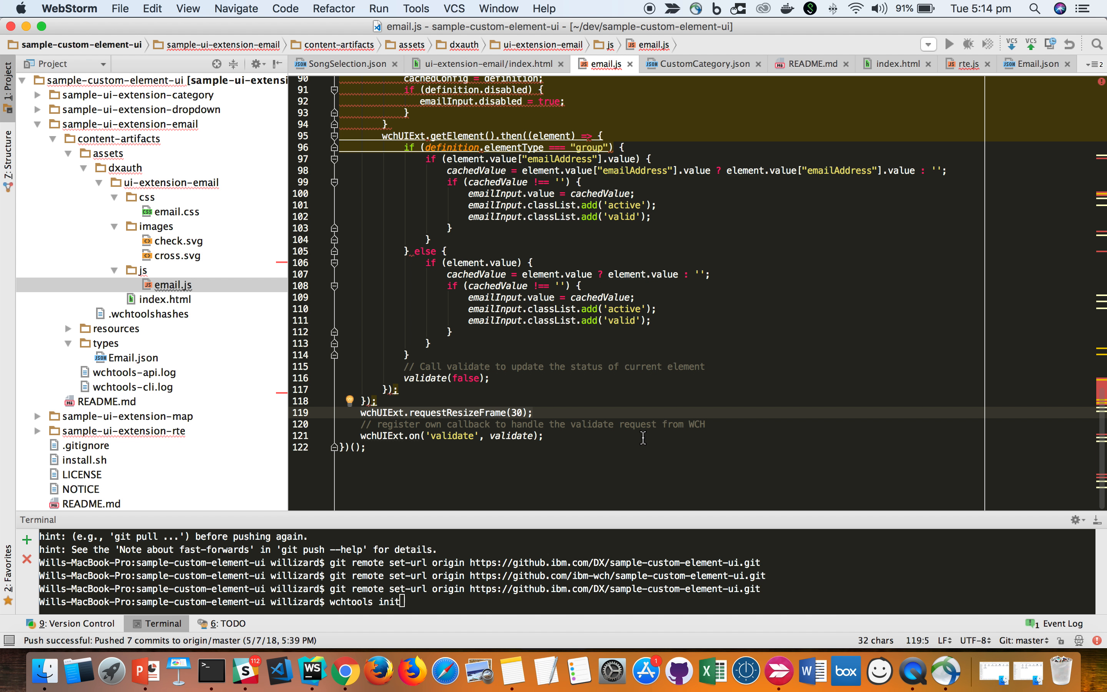
pyautogui.click(672, 438)
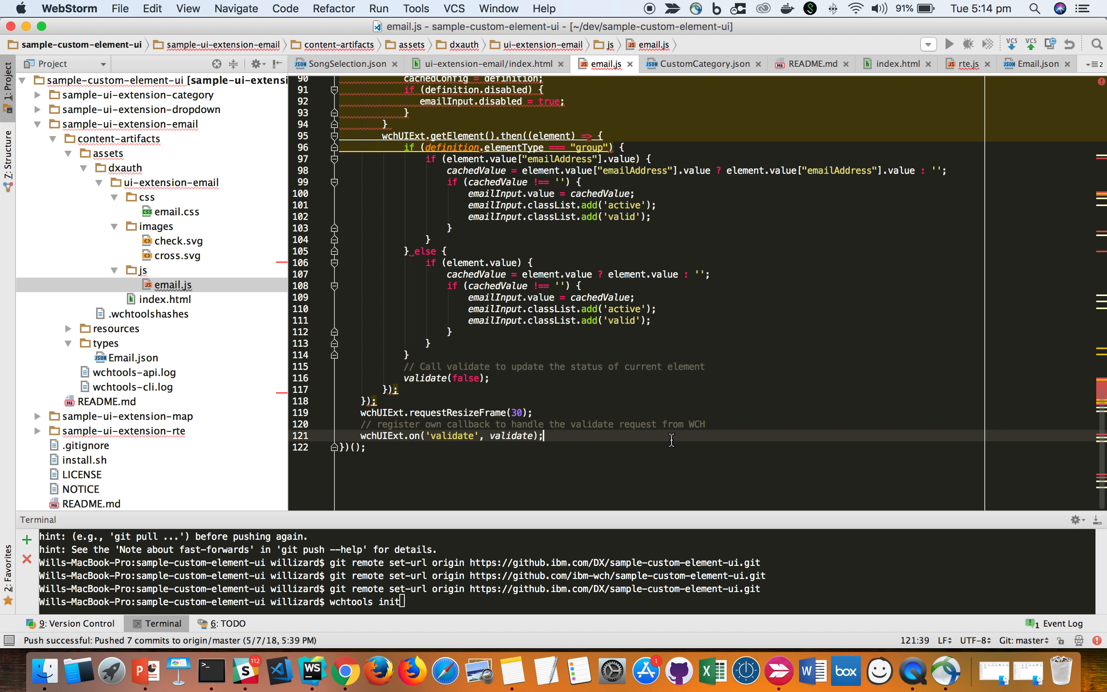